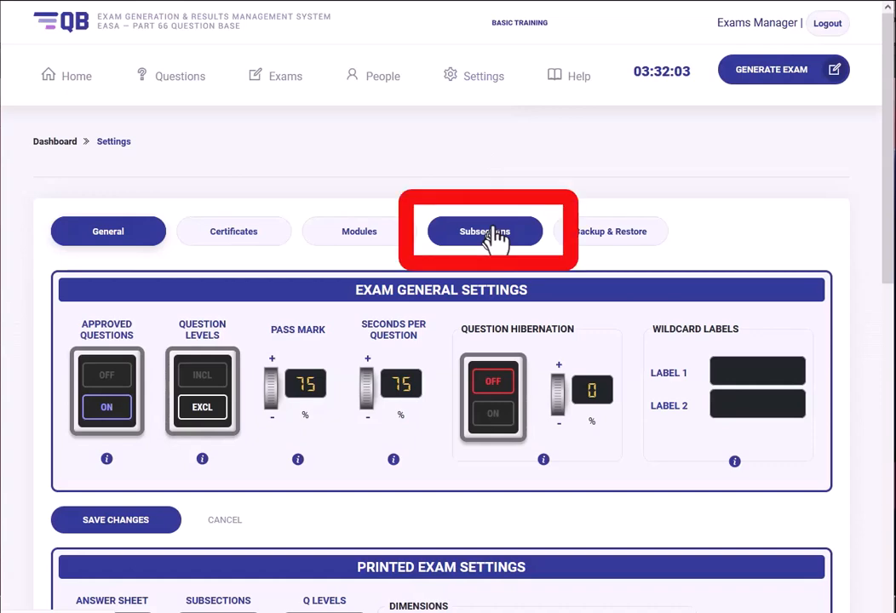
Open the subsection settings and review the subsections listed for module 01 Mathematics
click(505, 223)
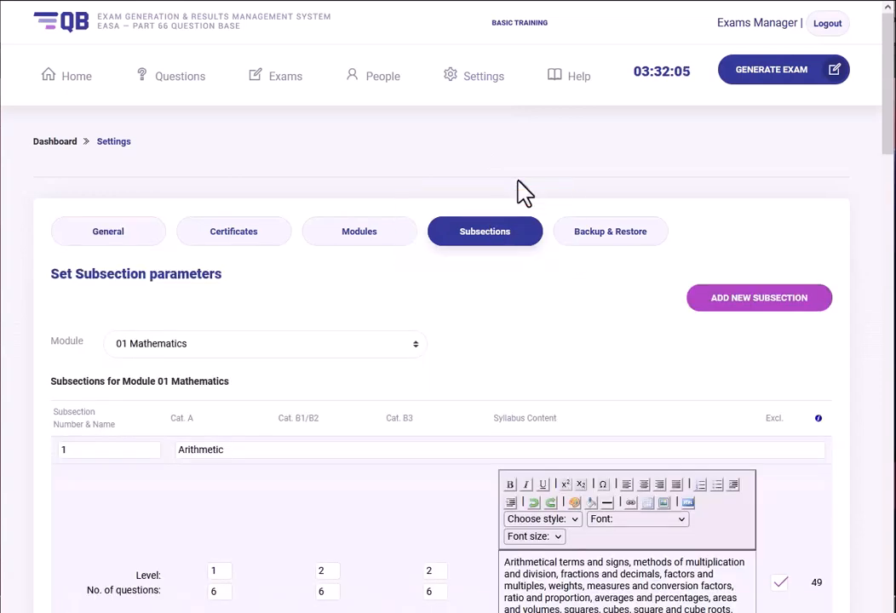
scroll(520, 195, down, 4)
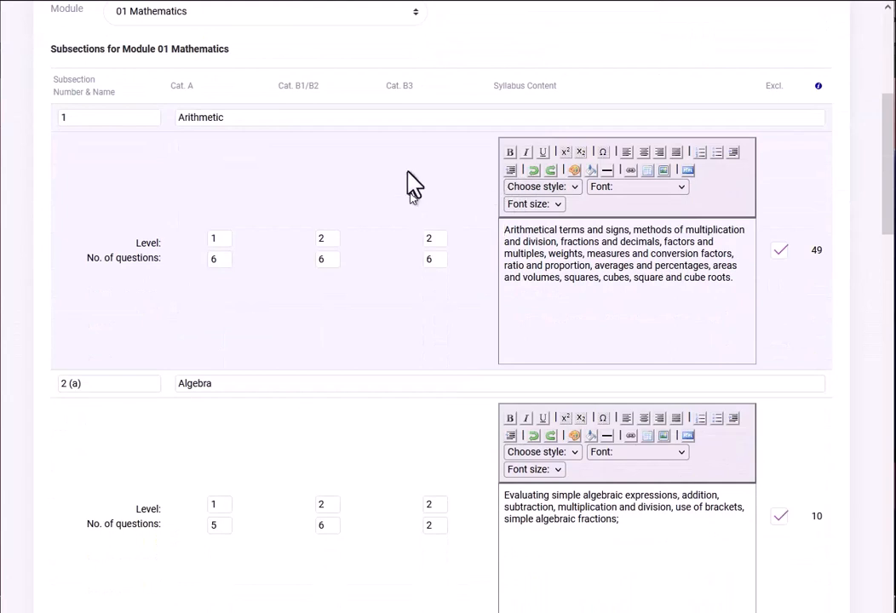
scroll(177, 176, up, 2)
scroll(176, 176, up, 1)
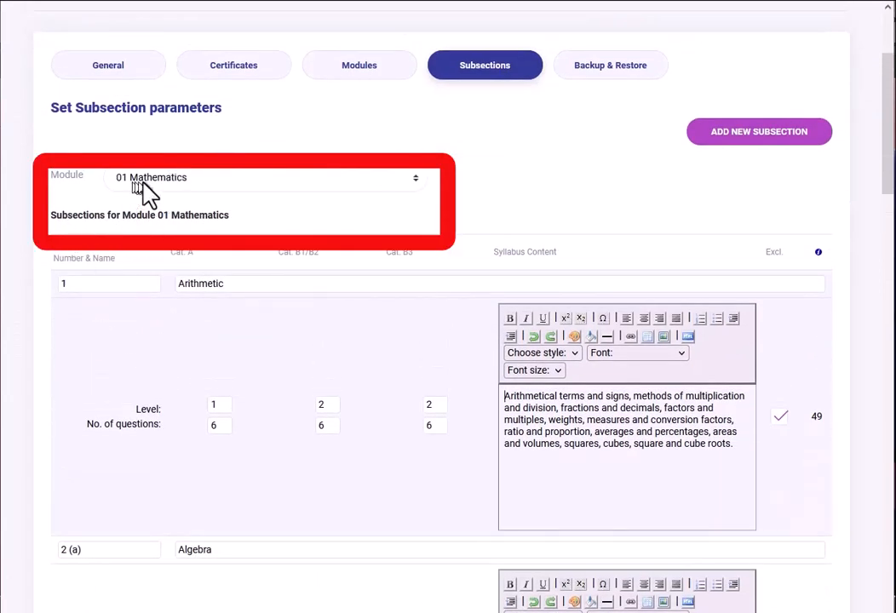
drag(124, 214, 173, 214)
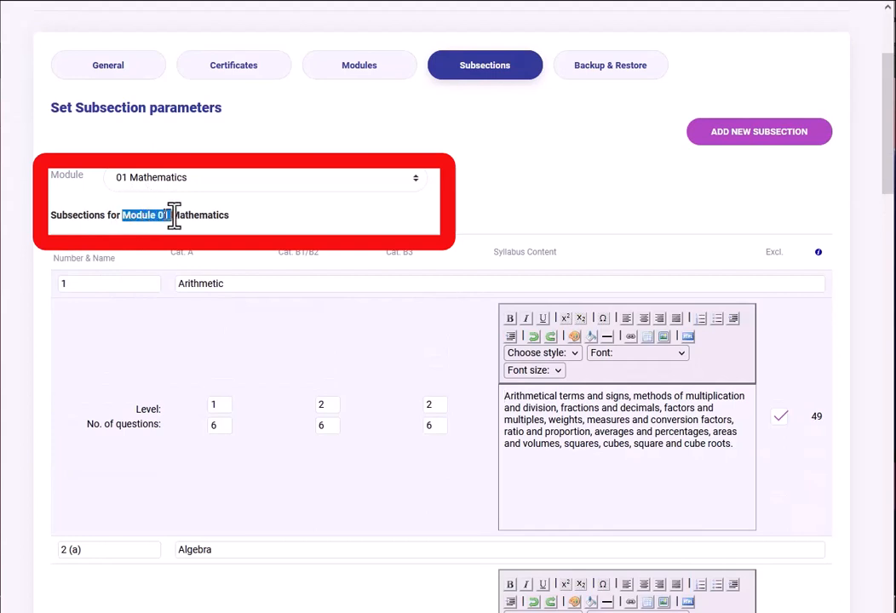
Show the subsections for module 02 Physics and examine its licence category columns
click(150, 178)
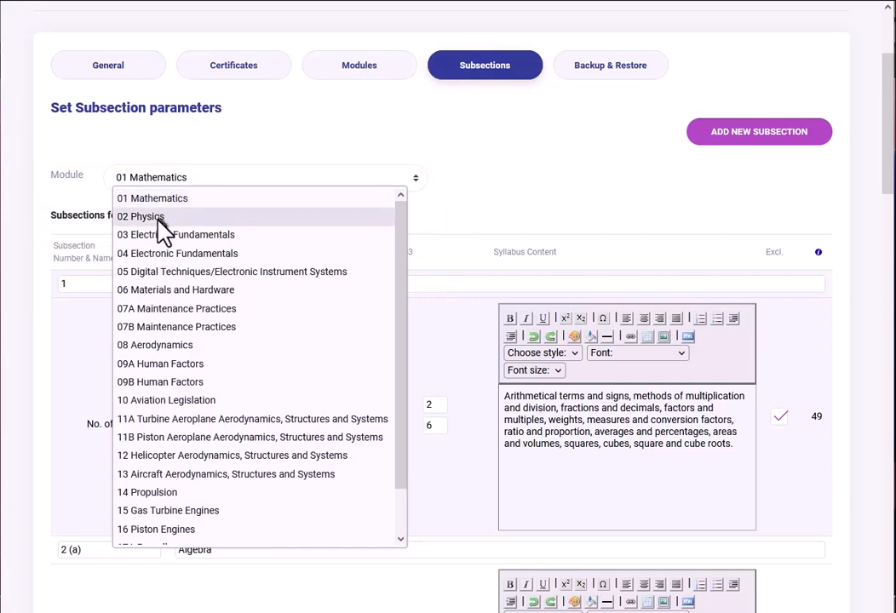
click(158, 217)
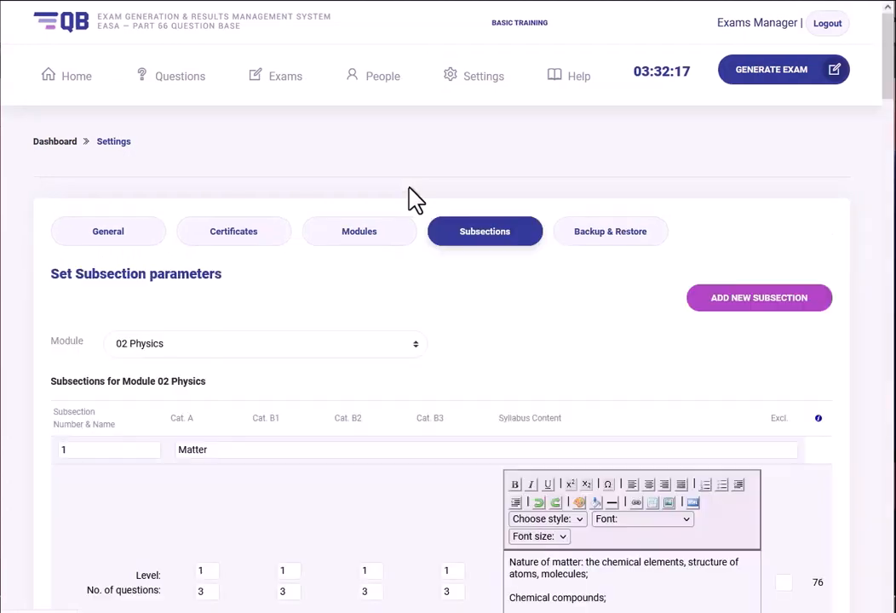
scroll(415, 198, down, 2)
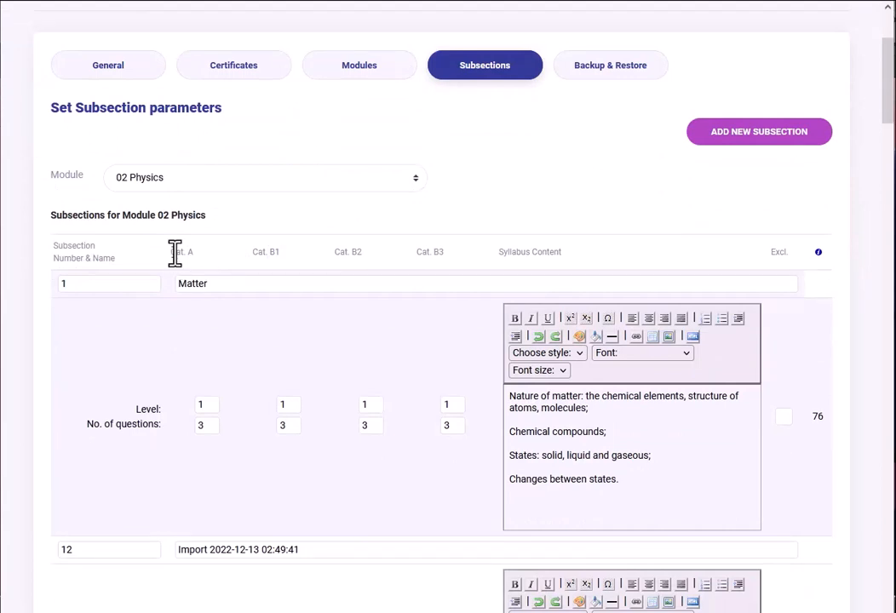
drag(170, 252, 194, 252)
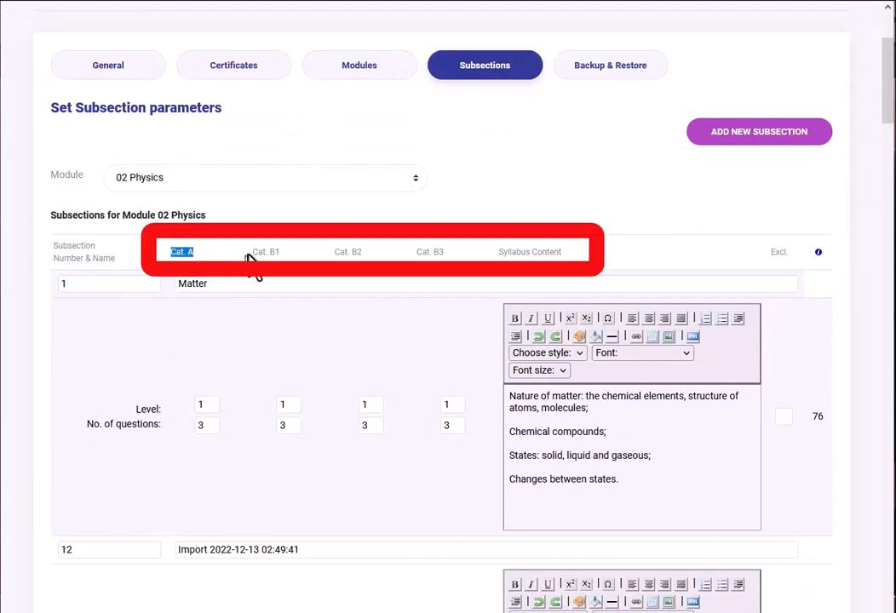
drag(253, 252, 456, 286)
click(457, 287)
Show the subsections for module 05 Digital Techniques/Electronic Instrument Systems
click(164, 178)
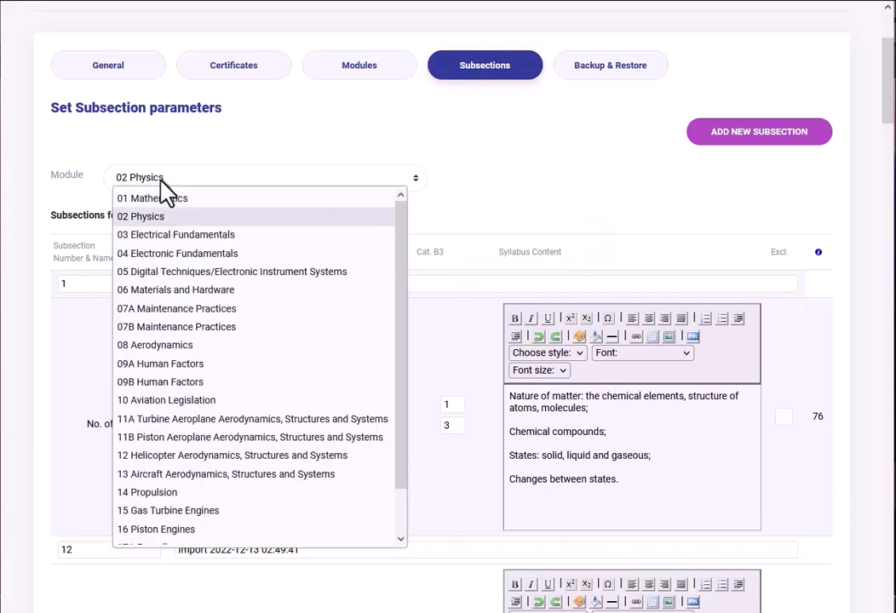
click(164, 273)
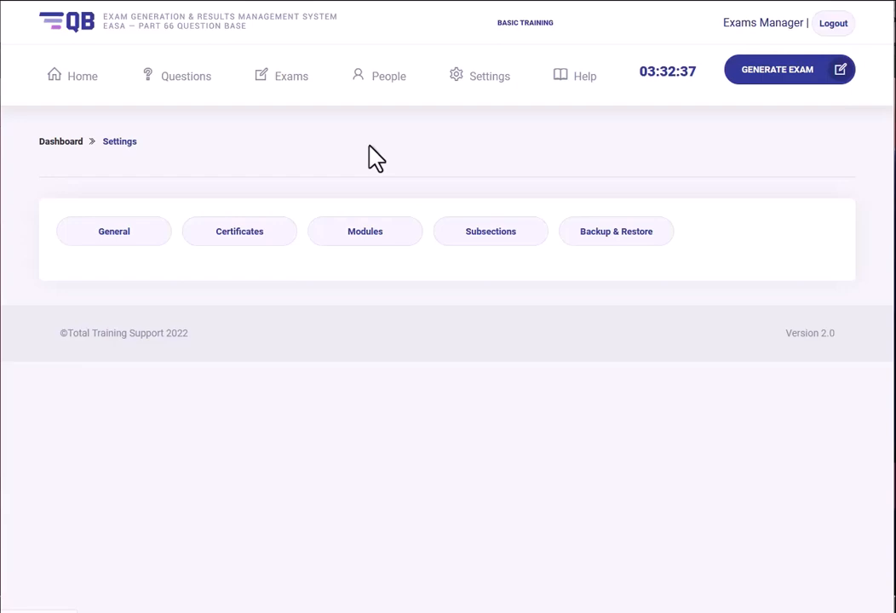
scroll(356, 217, down, 5)
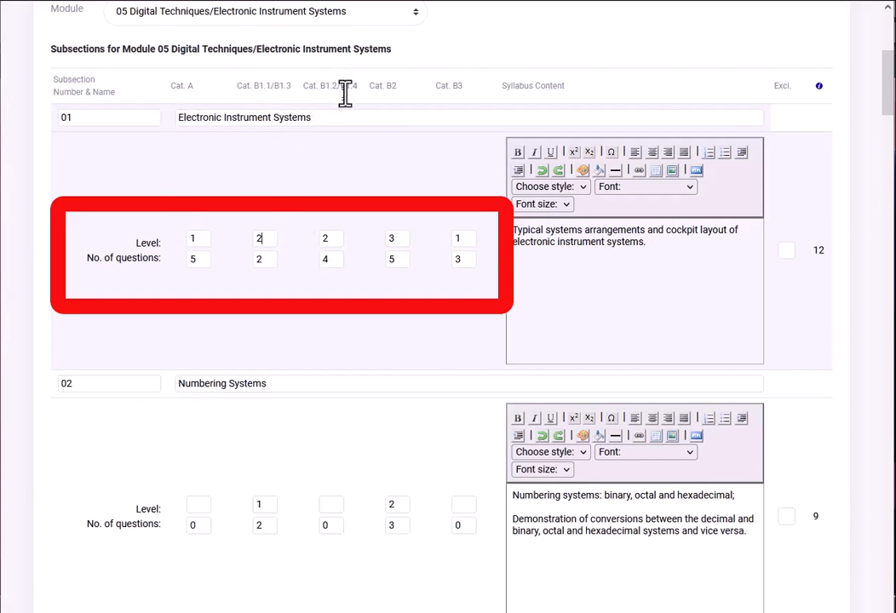
Examine the level and number of questions set for each licence category in subsection 01 Electronic Instrument Systems
click(338, 234)
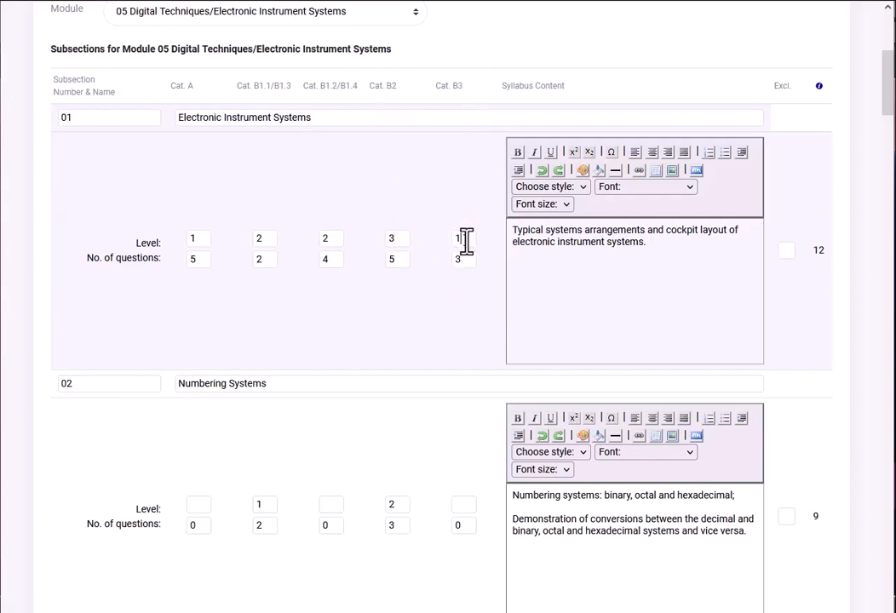
double_click(193, 259)
click(199, 240)
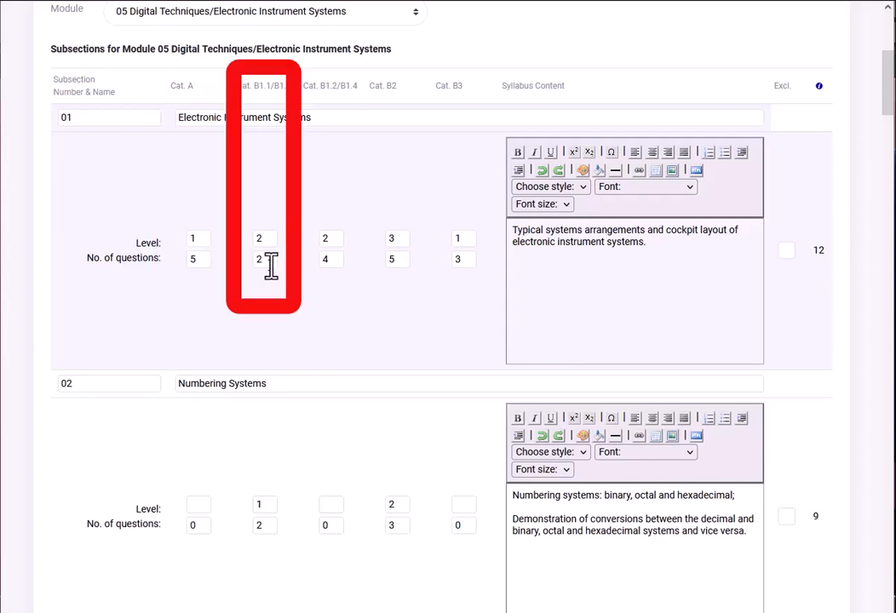
double_click(258, 258)
click(268, 241)
click(324, 261)
text(4)
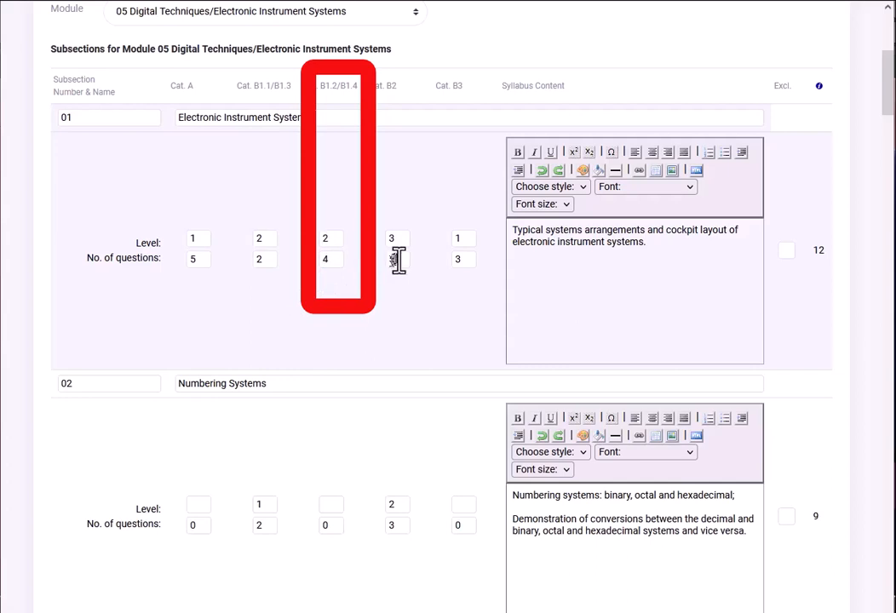
double_click(391, 261)
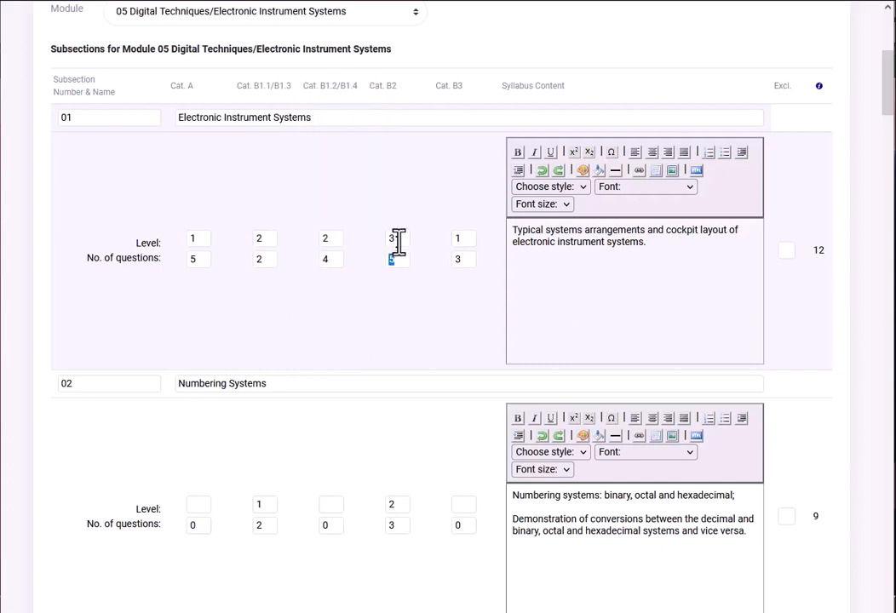
double_click(460, 259)
Review the syllabus content of subsection 01 Electronic Instrument Systems and the subsections following it
click(518, 314)
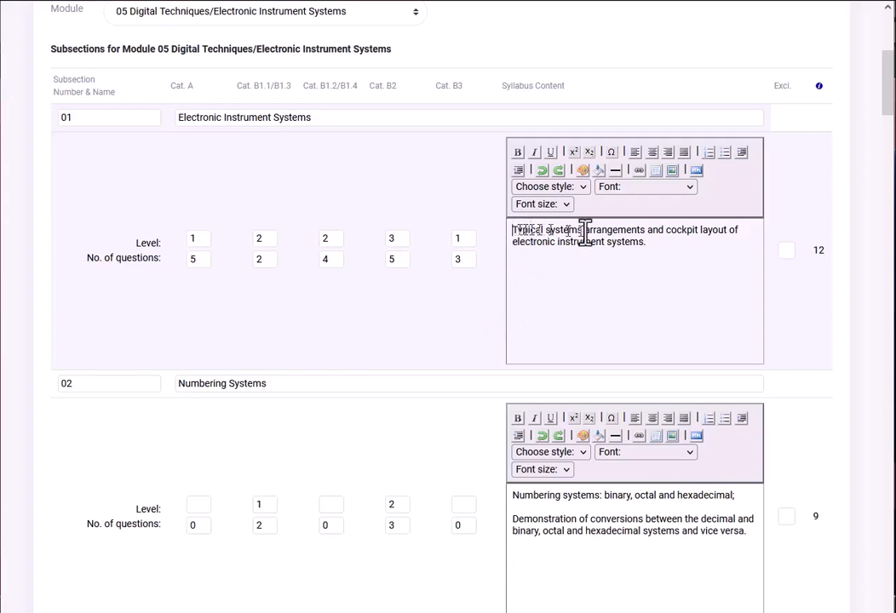
click(672, 241)
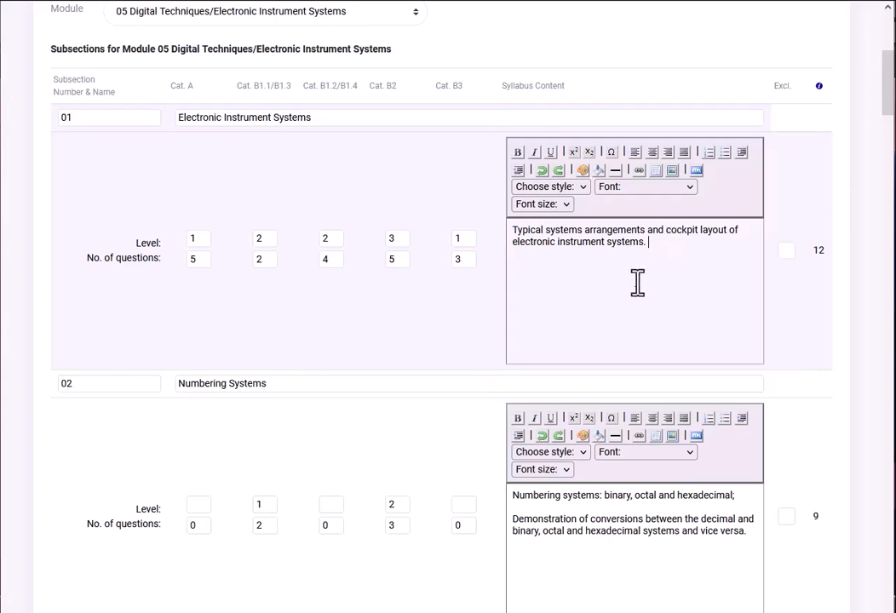
scroll(637, 282, down, 4)
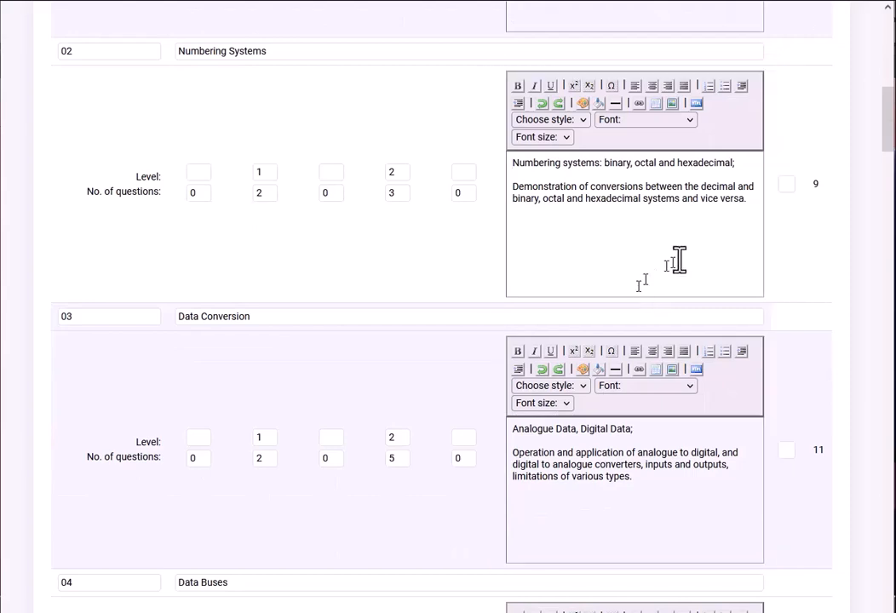
scroll(680, 260, up, 4)
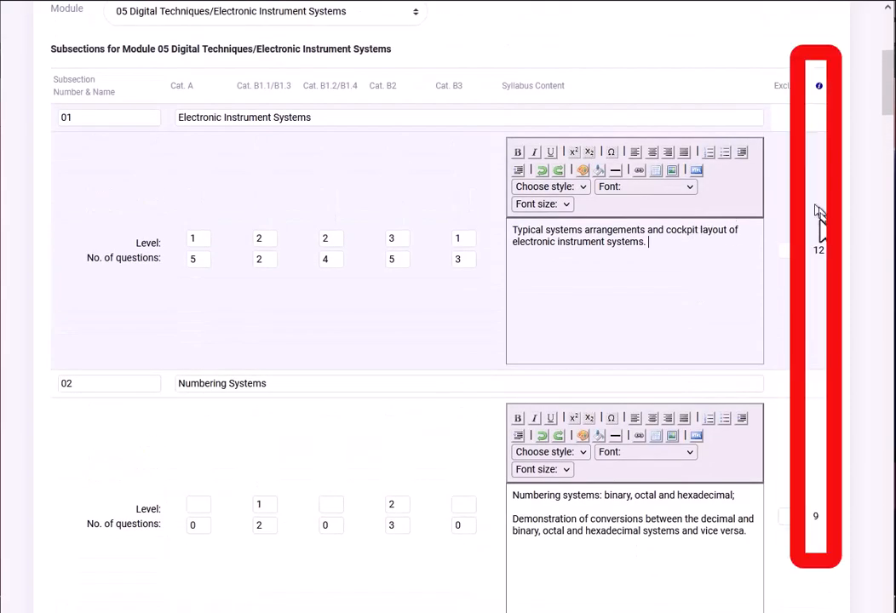
Examine the available question count of each module 05 subsection, from 01 through 15 (b)
double_click(817, 250)
scroll(820, 334, down, 11)
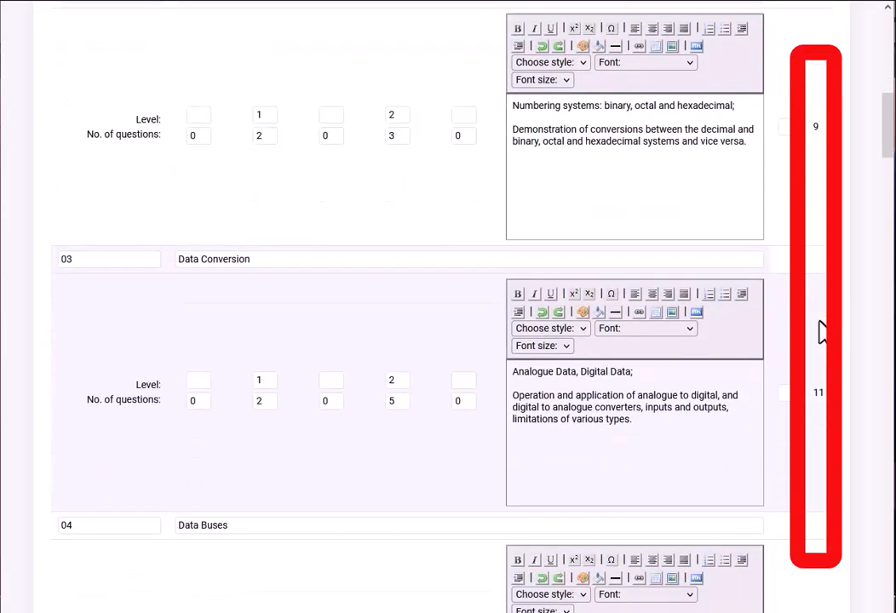
scroll(820, 334, down, 19)
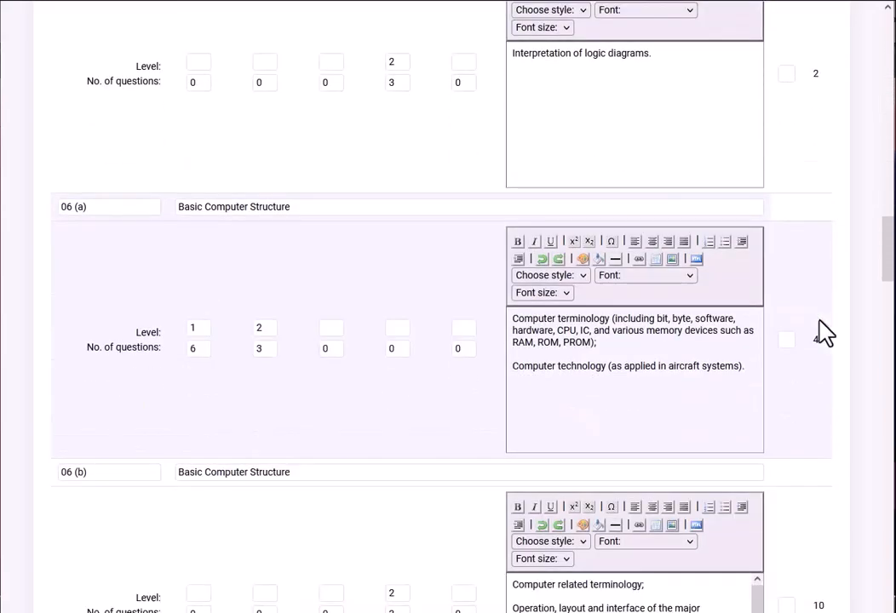
scroll(825, 334, down, 20)
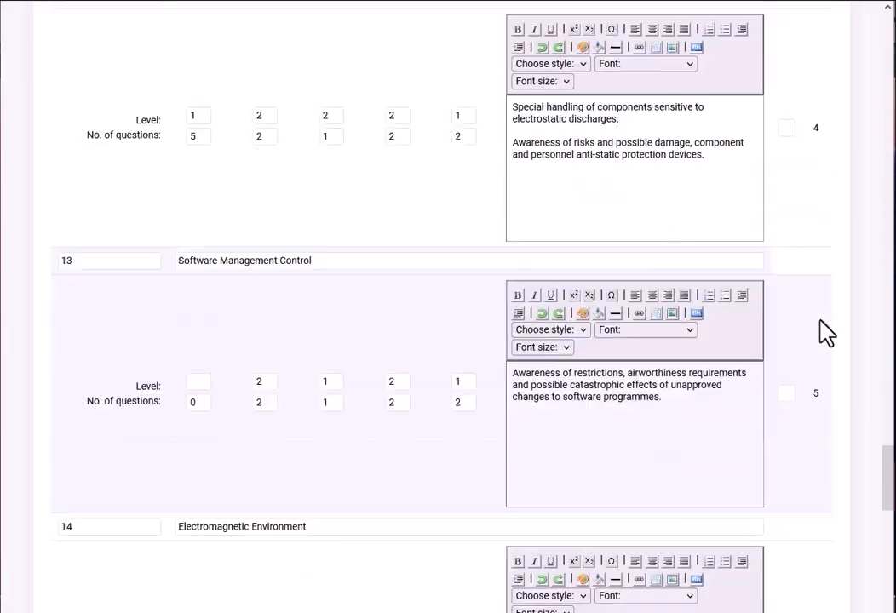
scroll(824, 334, down, 2)
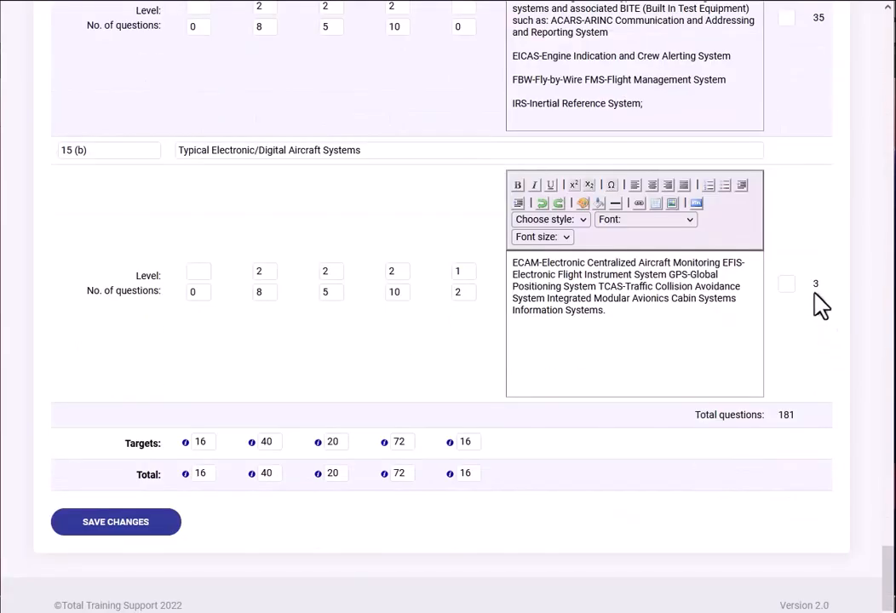
double_click(817, 286)
Examine the Cat. A levels and question numbers in the final module 05 subsections, including 14 Electromagnetic Environment
click(206, 357)
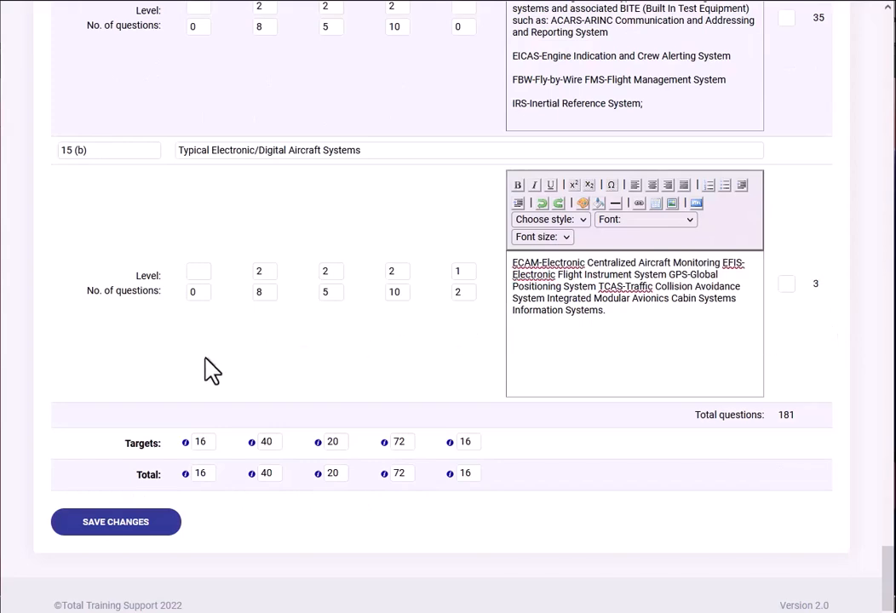
scroll(212, 366, up, 2)
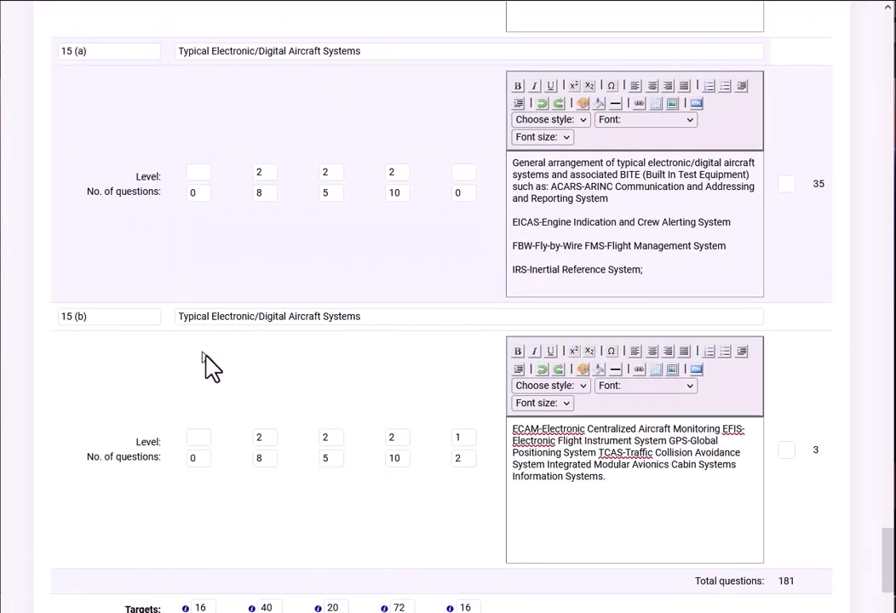
scroll(211, 366, down, 2)
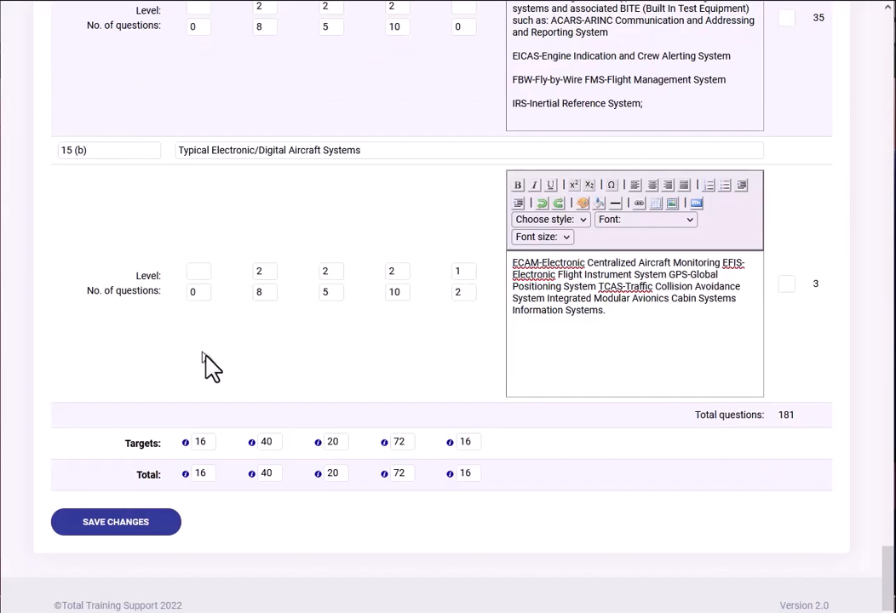
scroll(209, 365, up, 8)
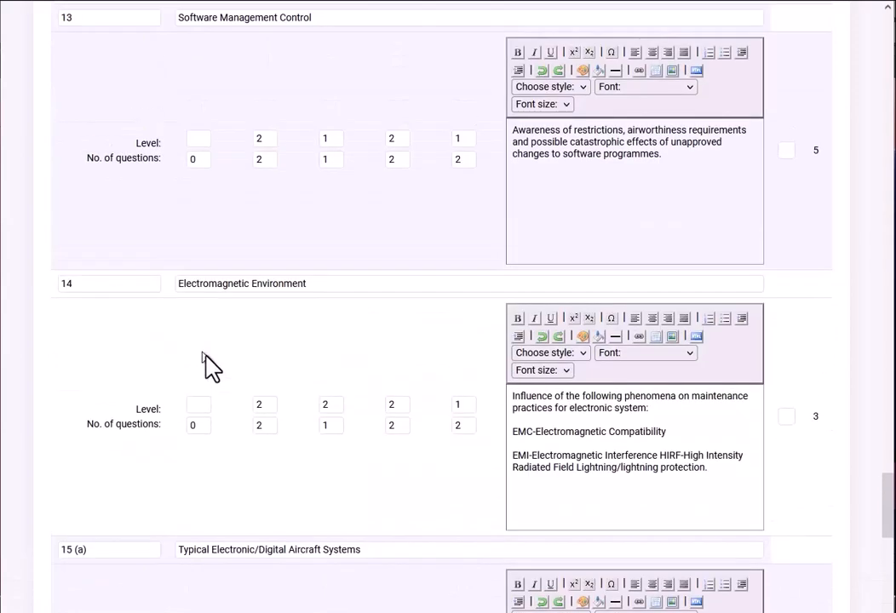
scroll(204, 341, up, 2)
scroll(248, 407, down, 4)
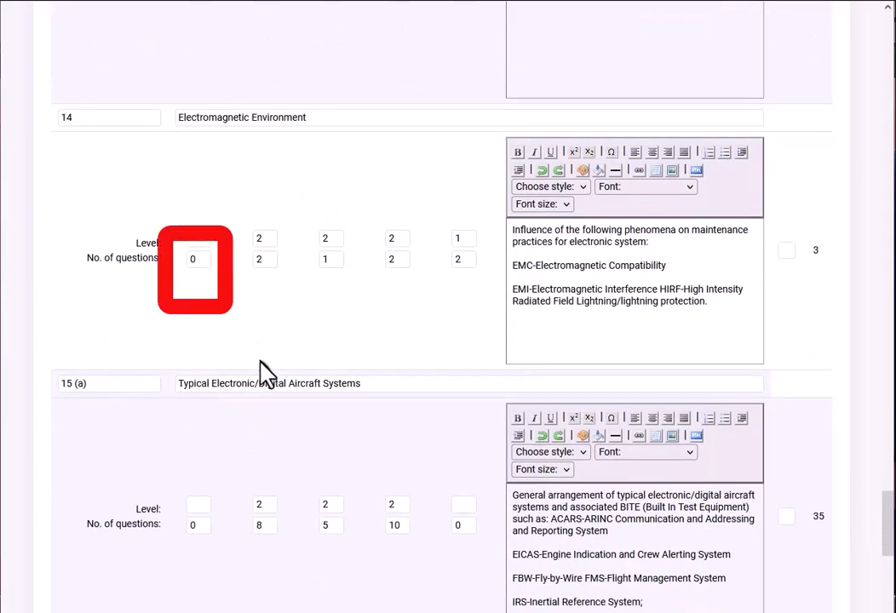
scroll(264, 372, down, 6)
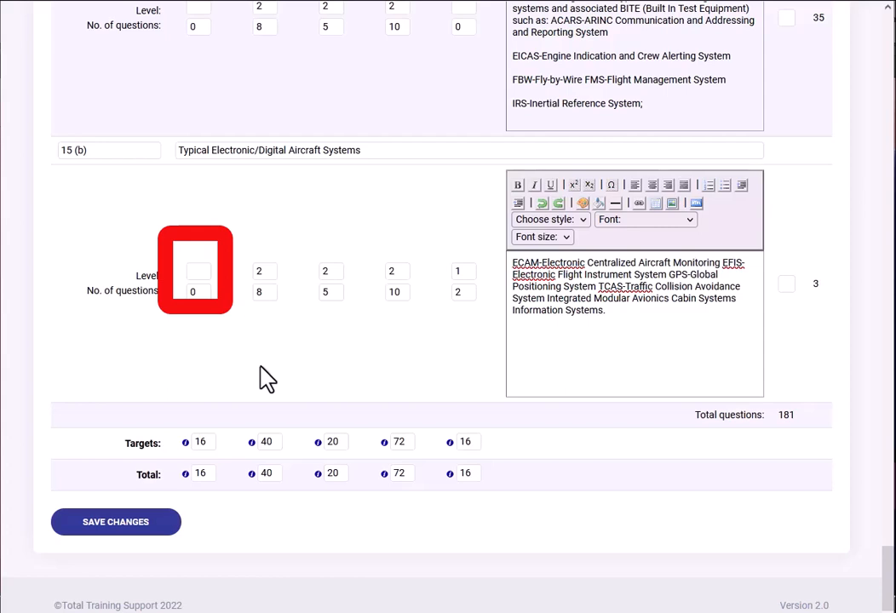
Compare the question targets with the totals for each licence category of module 05
click(211, 444)
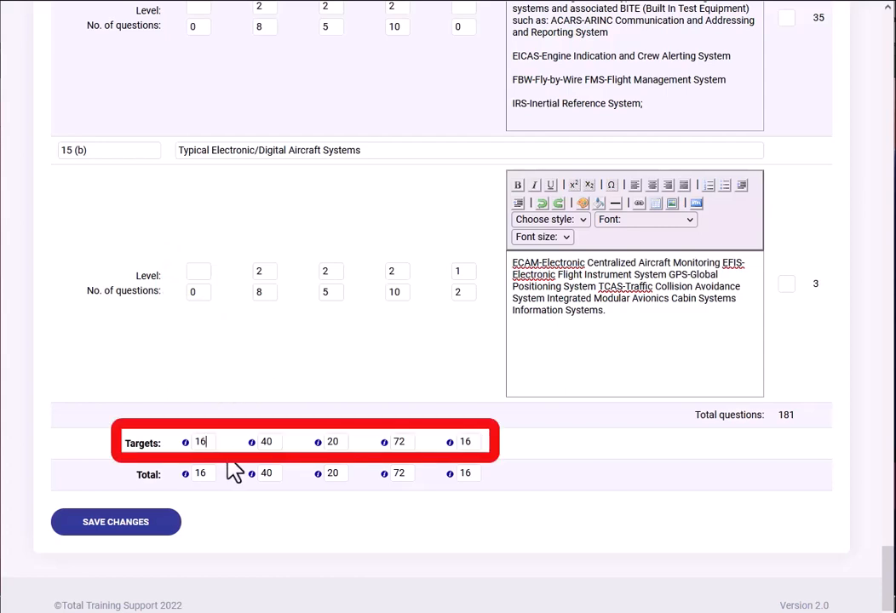
click(280, 442)
mouse_move(269, 294)
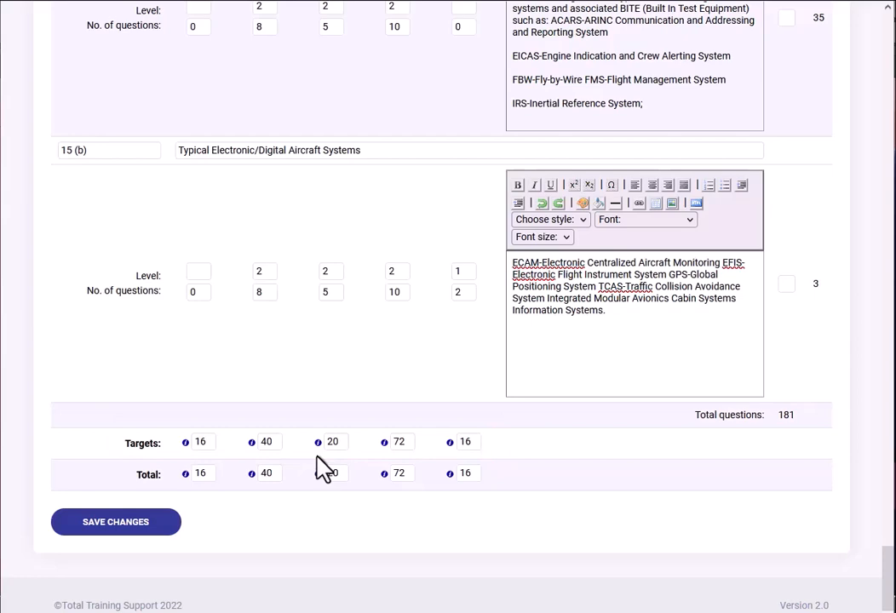
scroll(305, 410, up, 2)
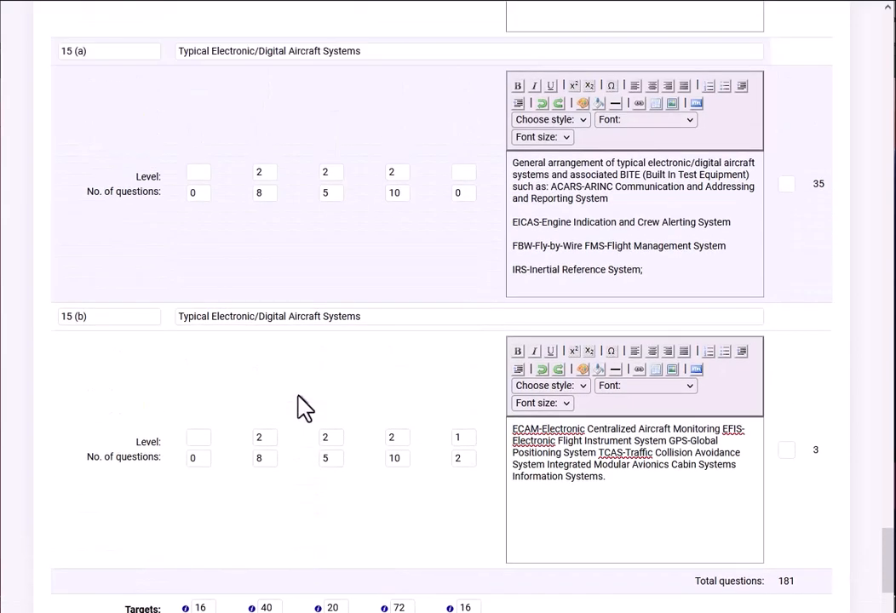
scroll(305, 410, down, 2)
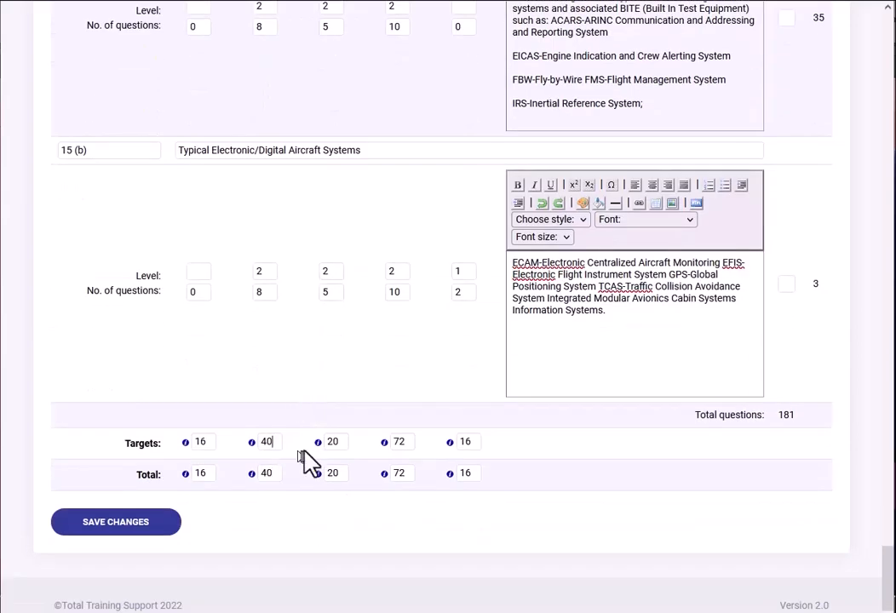
scroll(327, 373, up, 2)
scroll(327, 373, up, 20)
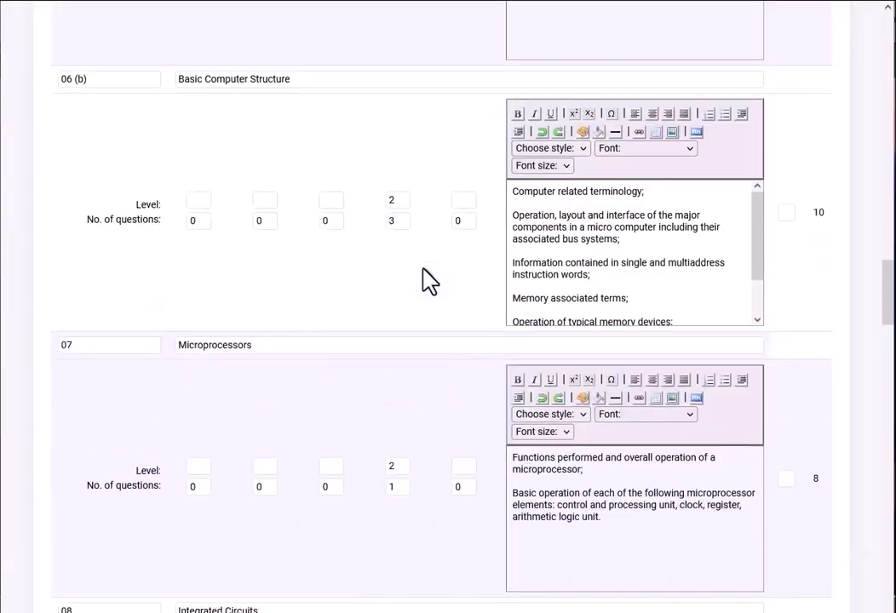
scroll(428, 278, up, 15)
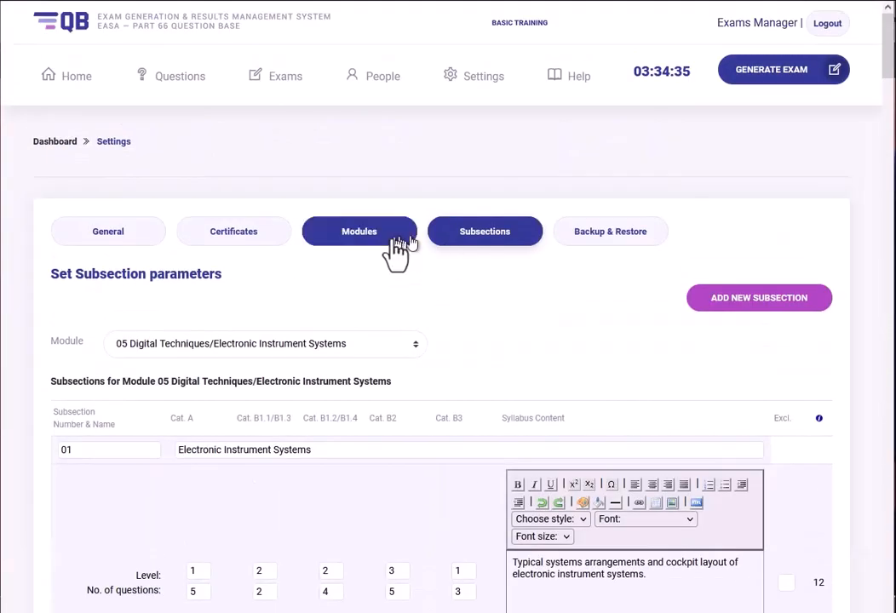
Open the module parameters and check module 05's question numbers per exam for categories B1.1/B1.3 and B2
click(369, 244)
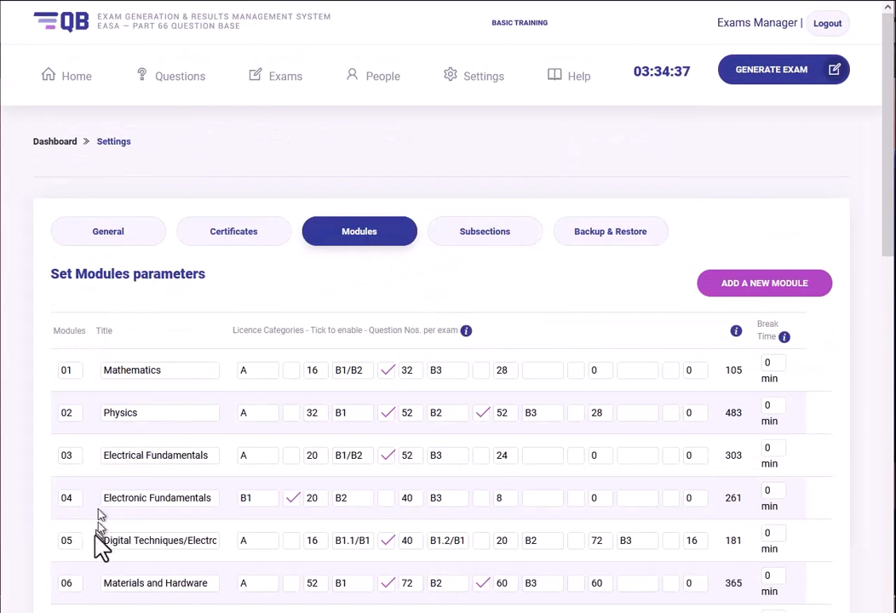
double_click(409, 540)
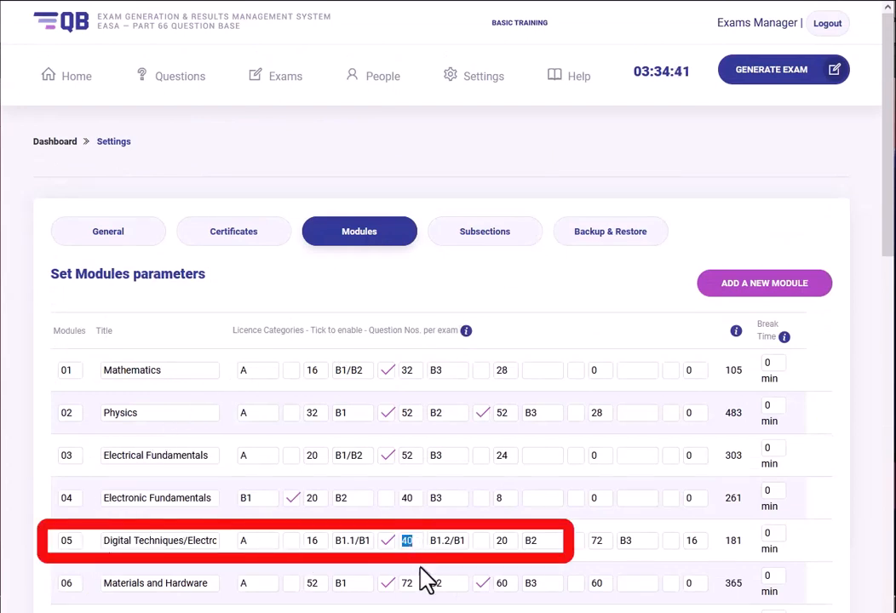
double_click(595, 540)
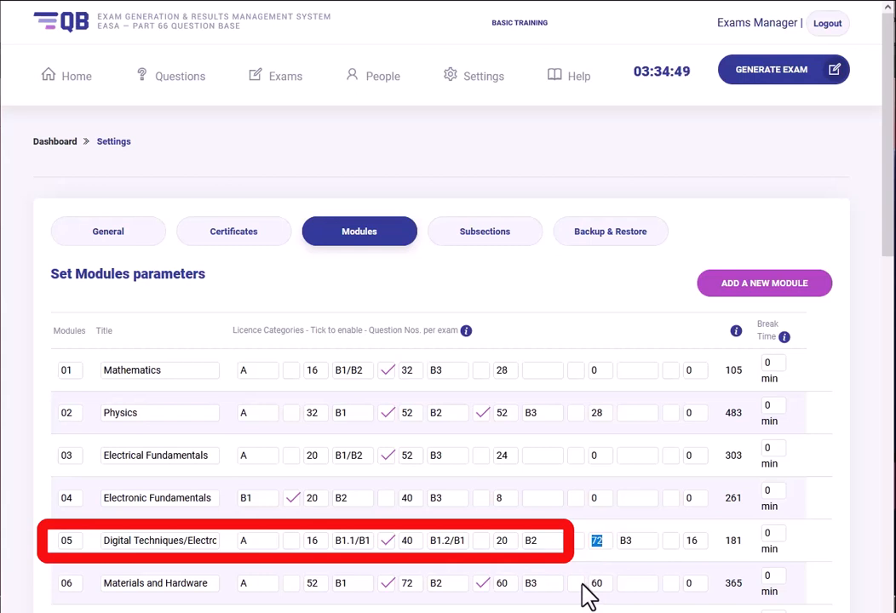
Return to the module 05 subsections and compare the targets for Cat. B1.1/B1.3 and Cat. B2 with the totals
click(474, 233)
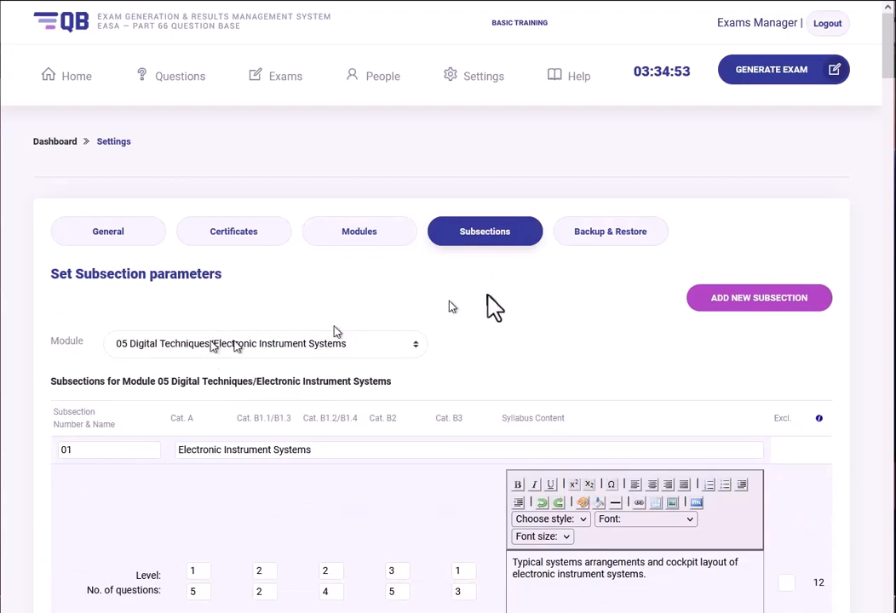
scroll(487, 311, down, 2)
scroll(486, 324, down, 20)
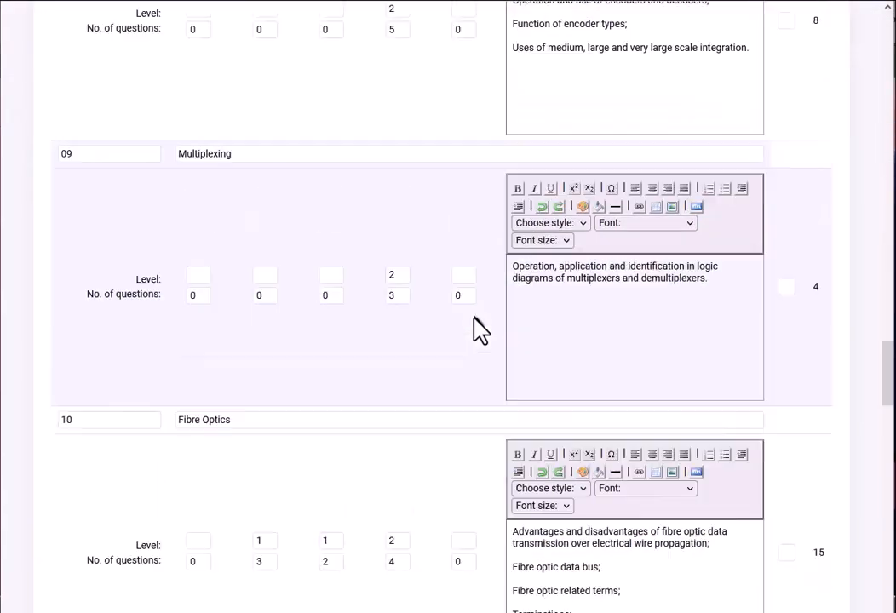
scroll(481, 330, down, 10)
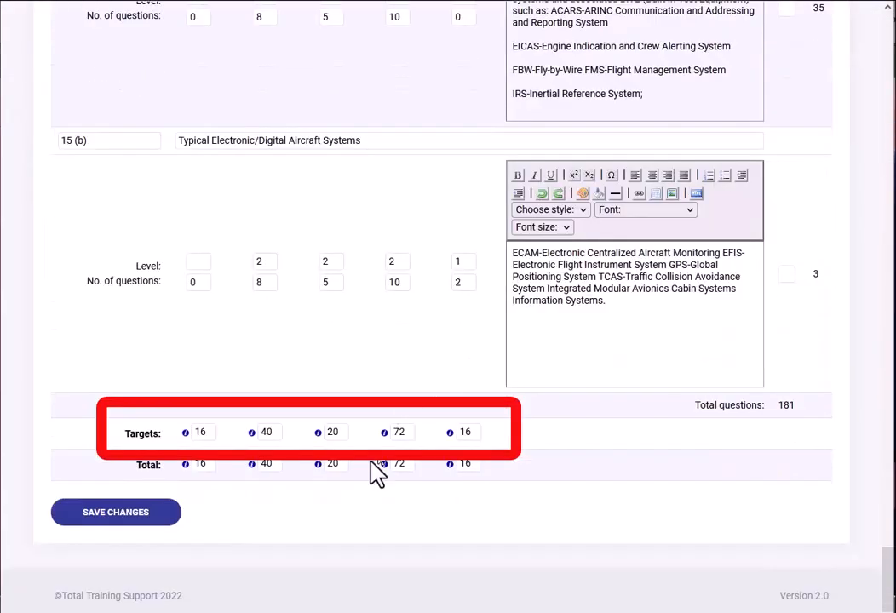
double_click(265, 432)
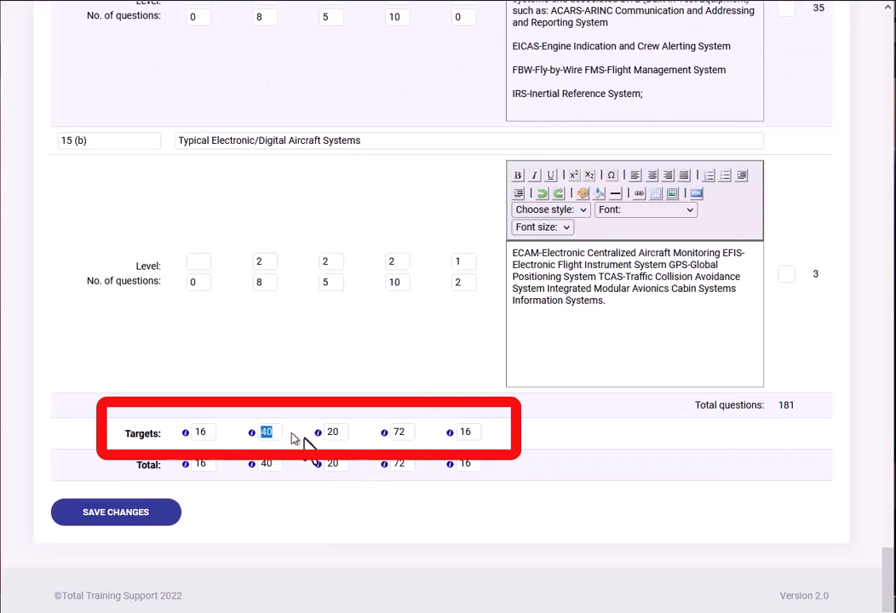
double_click(399, 432)
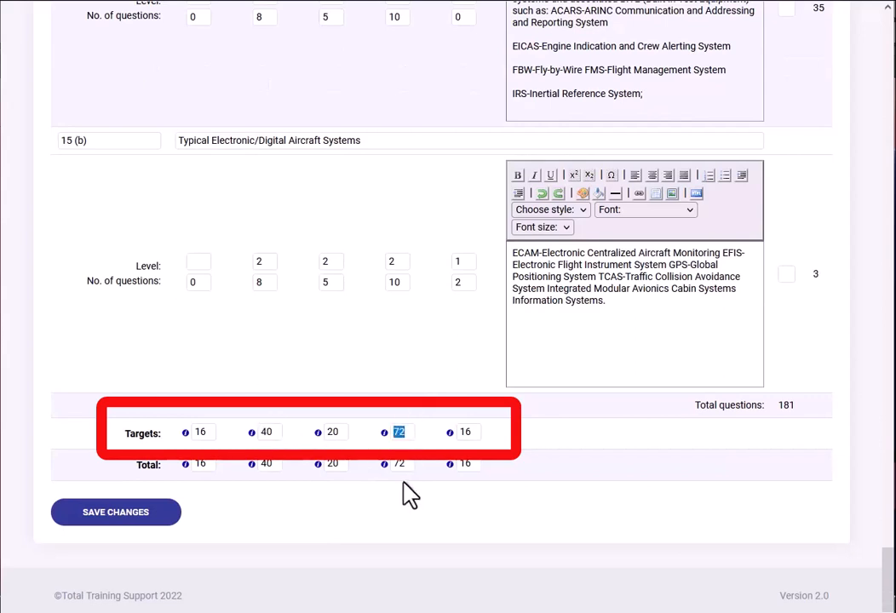
double_click(266, 463)
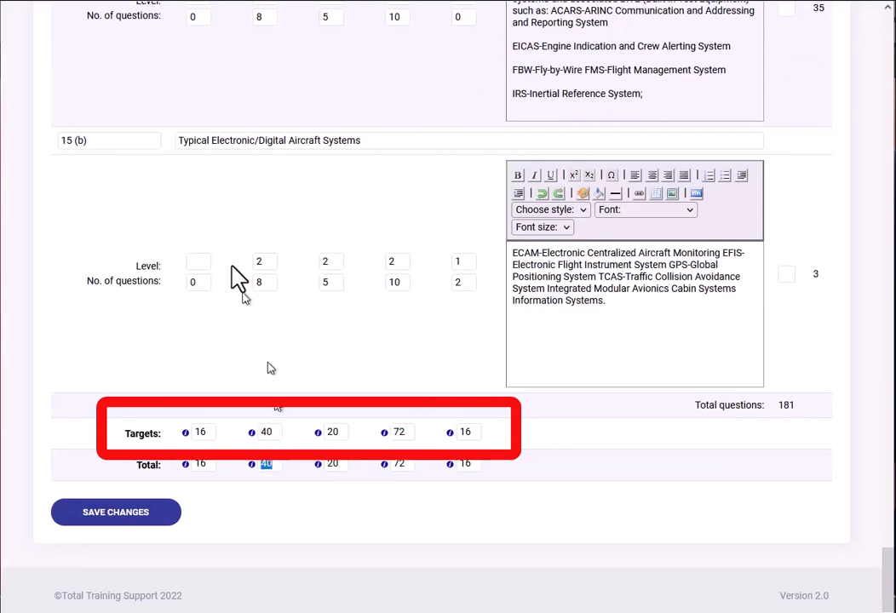
Set the Cat. B1.1/B1.3 number of questions for subsection 15 (b) to 7 and compare that category's total with its target
click(263, 17)
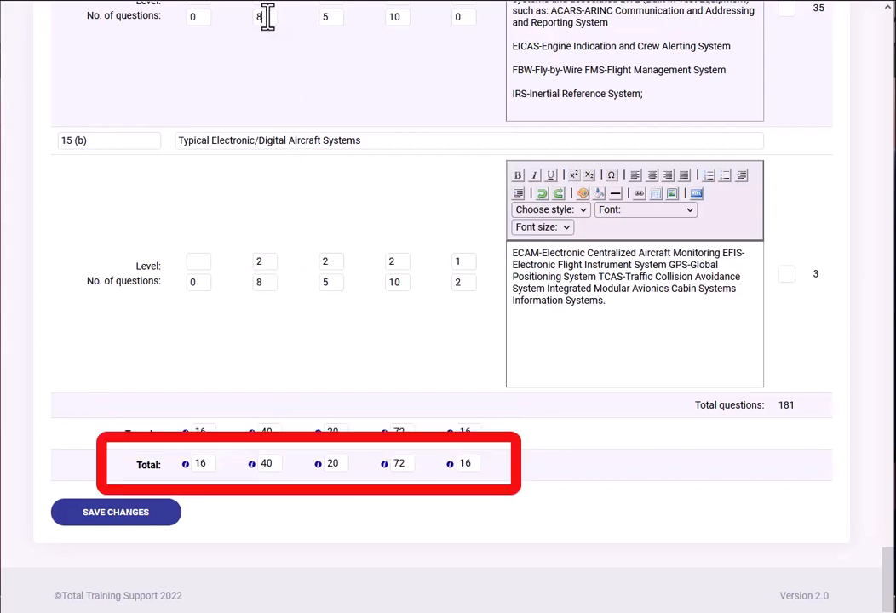
double_click(259, 283)
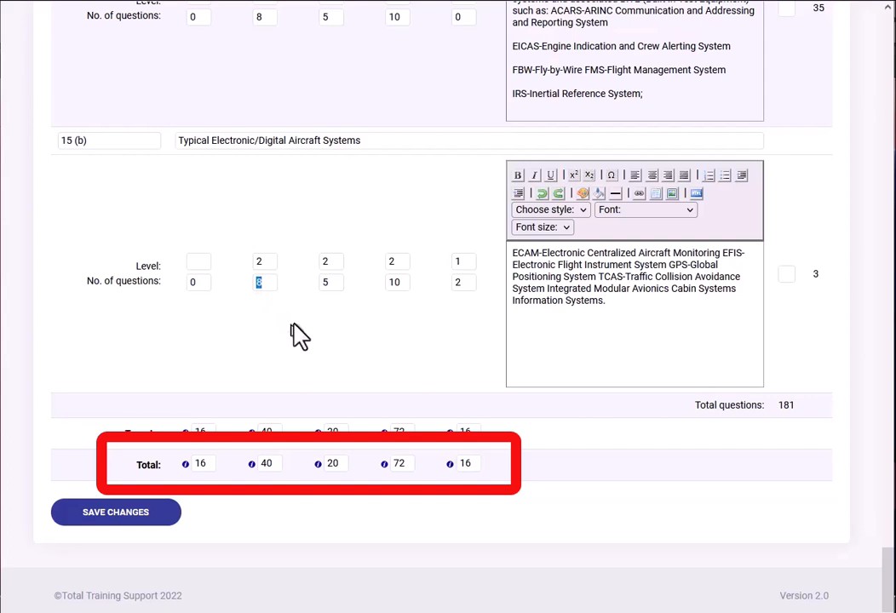
text(7)
double_click(262, 463)
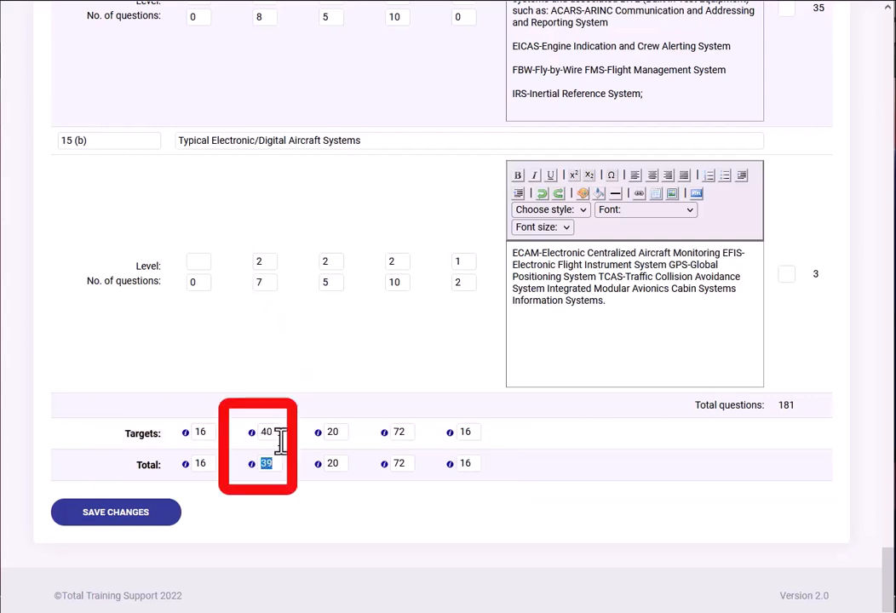
drag(274, 432, 264, 433)
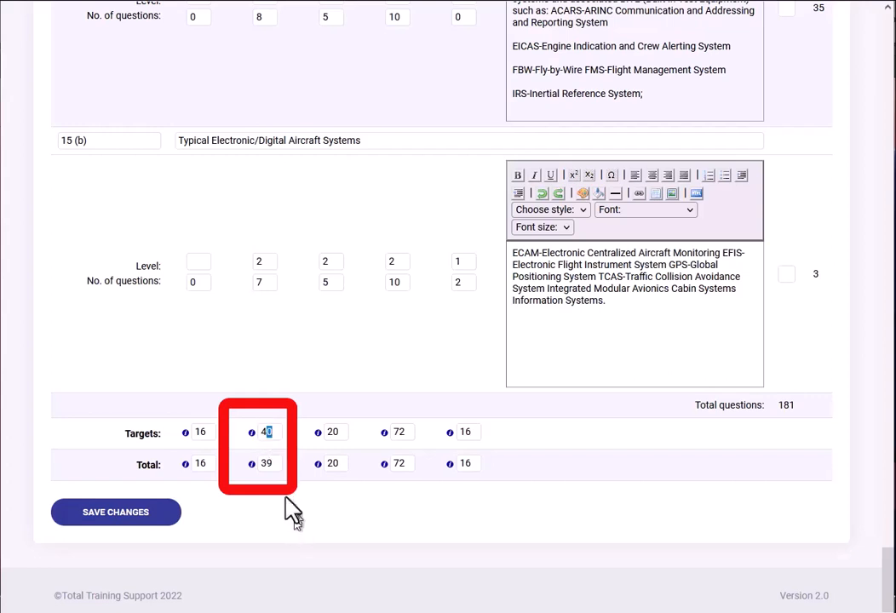
click(282, 496)
Set the Cat. B1.1/B1.3 number of questions for the subsection directly above 15 (b) to 9 and compare total with target
double_click(266, 17)
text(9)
drag(276, 464, 260, 433)
click(293, 488)
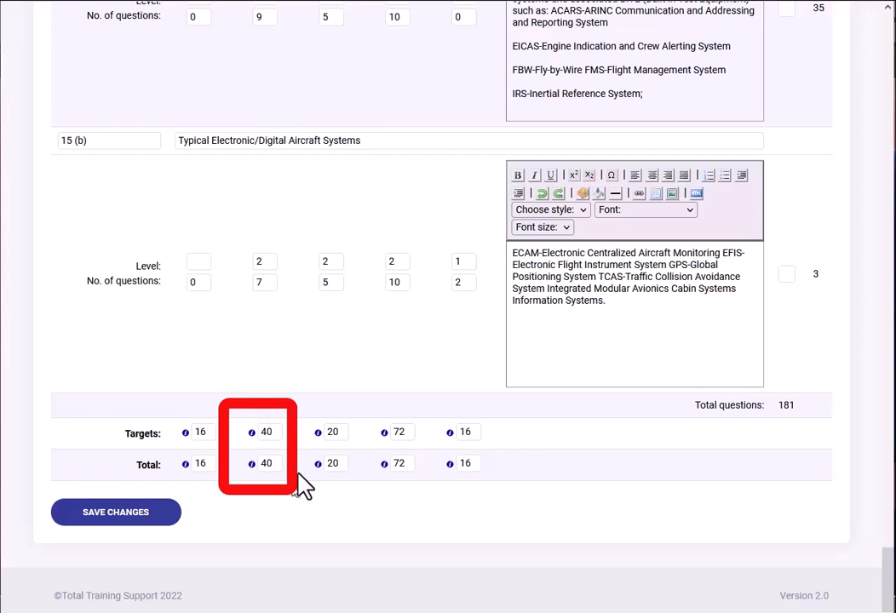
Set the Cat. B1.1/B1.3 number of questions for subsection 15 (b) to 8 and check the total against the target
double_click(261, 281)
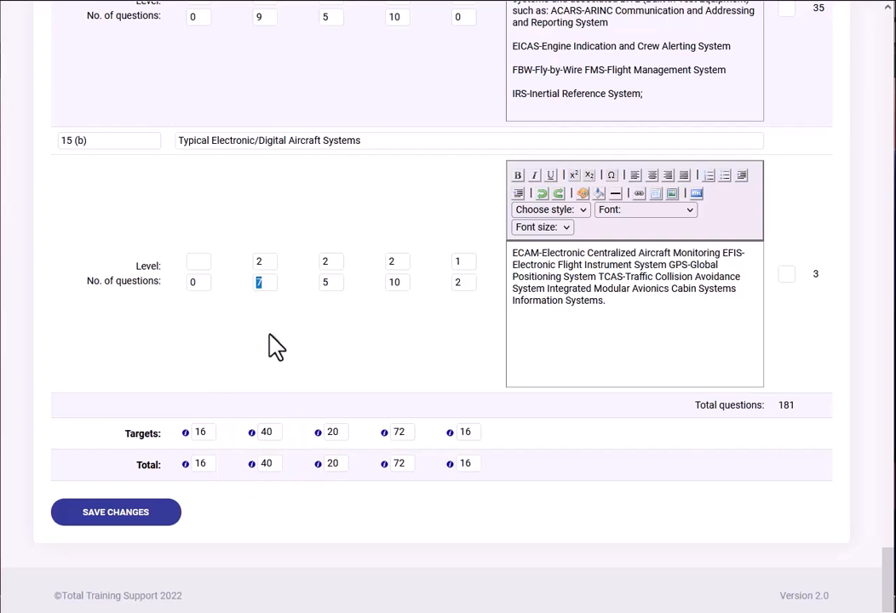
text(8)
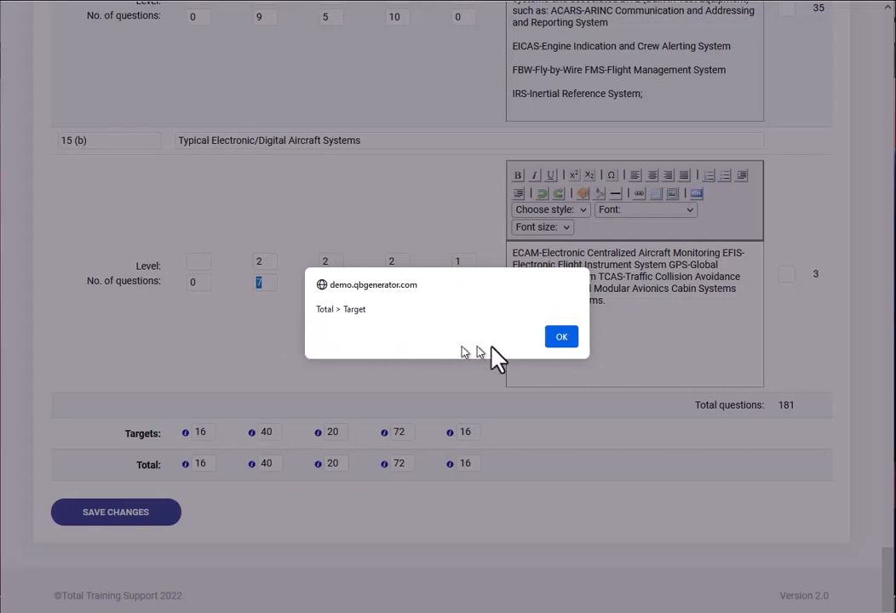
click(557, 340)
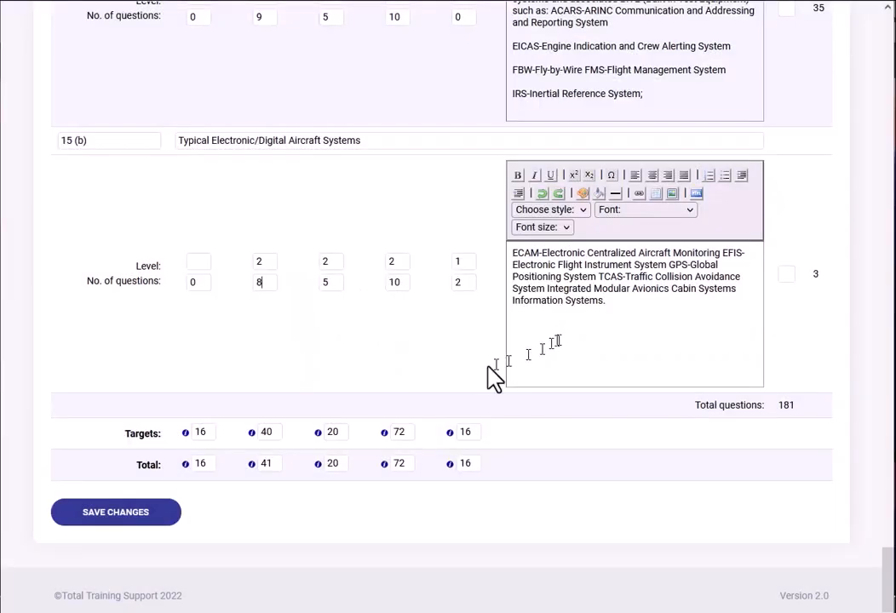
double_click(264, 463)
double_click(264, 432)
Set the Cat. B1.1/B1.3 number of questions for the subsection directly above 15 (b) to 8 and save the changes
click(268, 287)
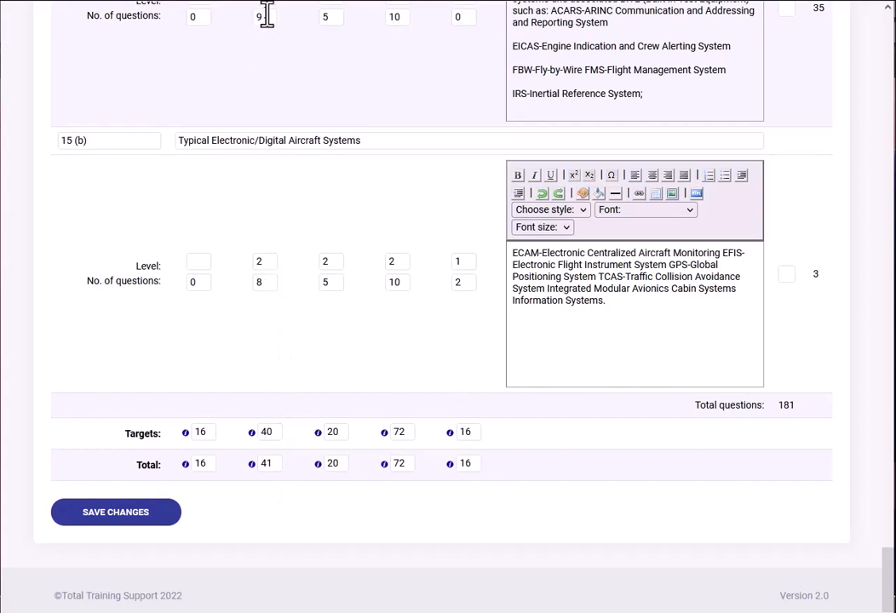
text(8)
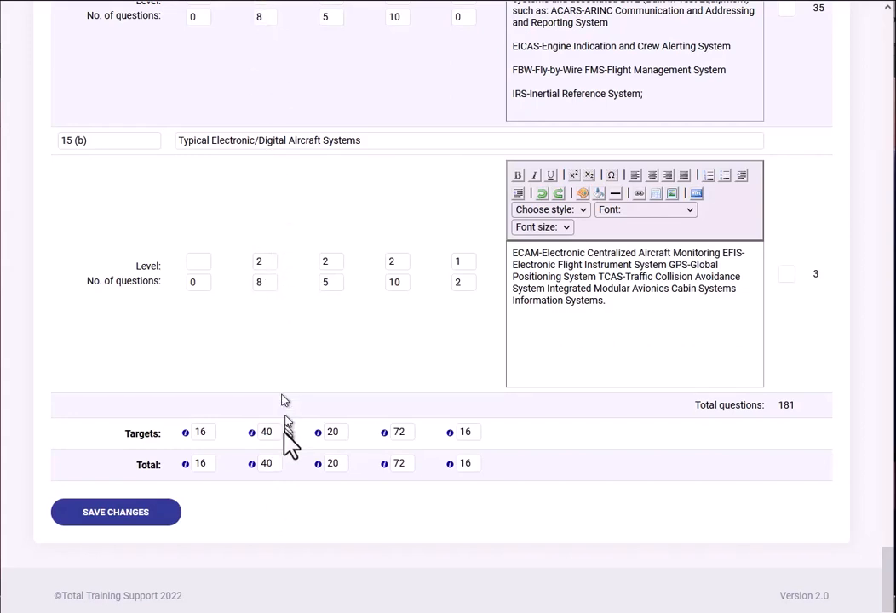
click(274, 465)
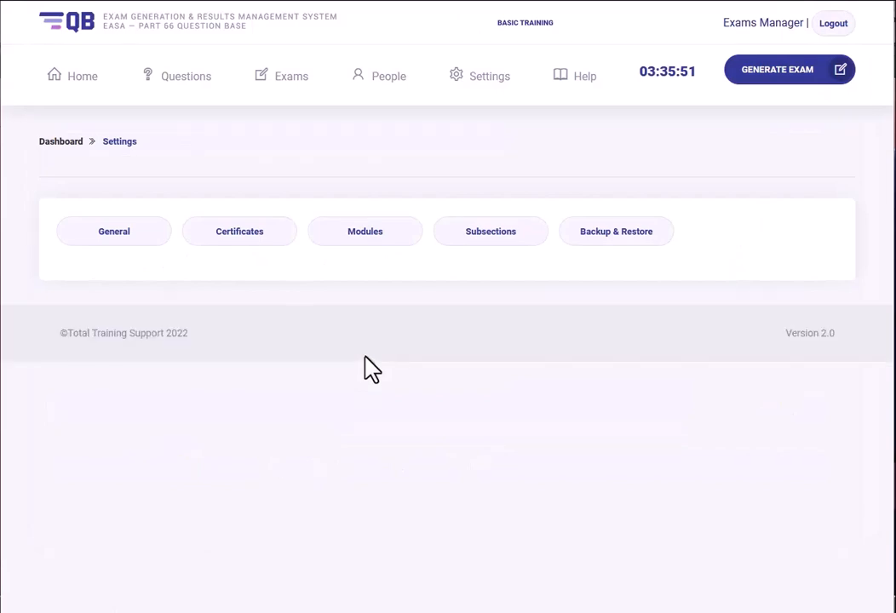
Switch the subsection list to module 08 Aerodynamics and look over the levels and question numbers of its first subsections
scroll(372, 367, down, 15)
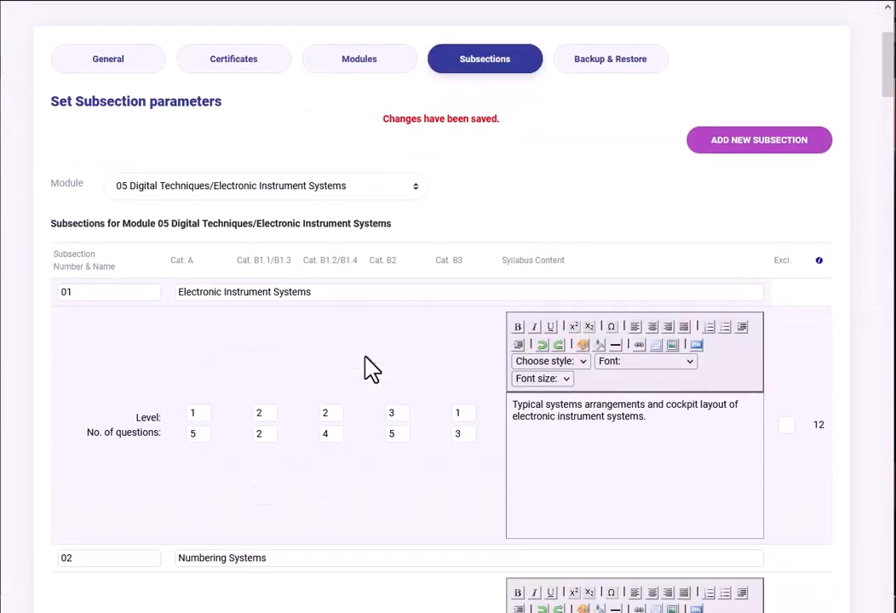
scroll(372, 366, down, 4)
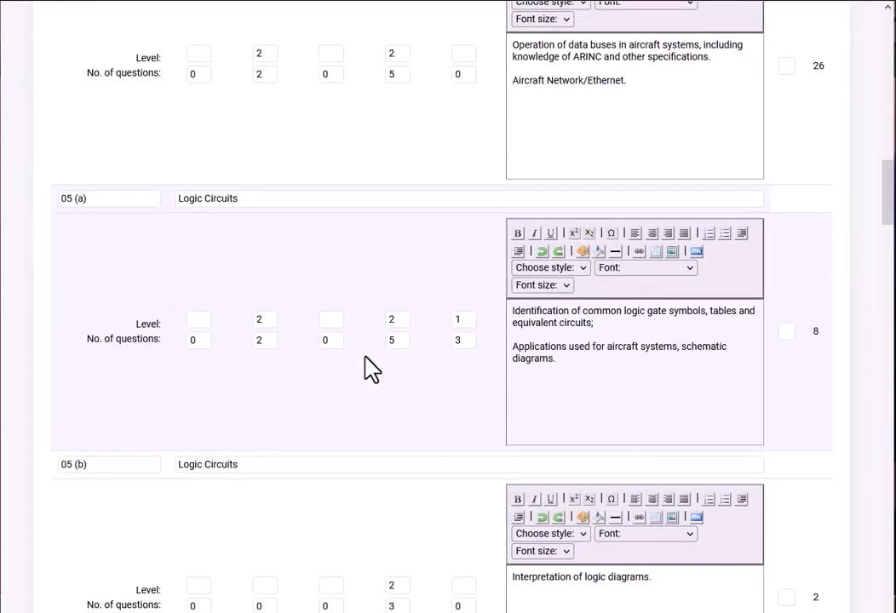
scroll(373, 366, up, 12)
scroll(372, 366, up, 10)
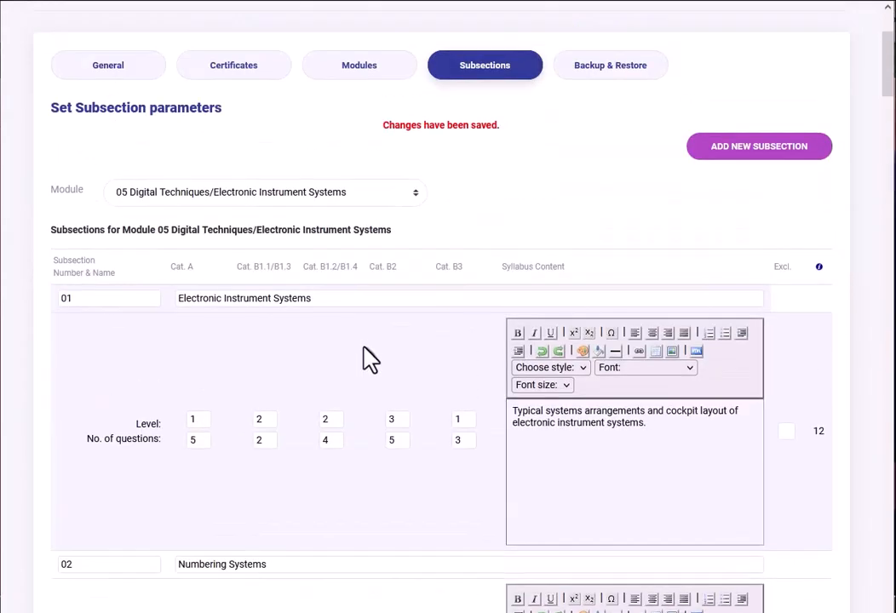
click(236, 359)
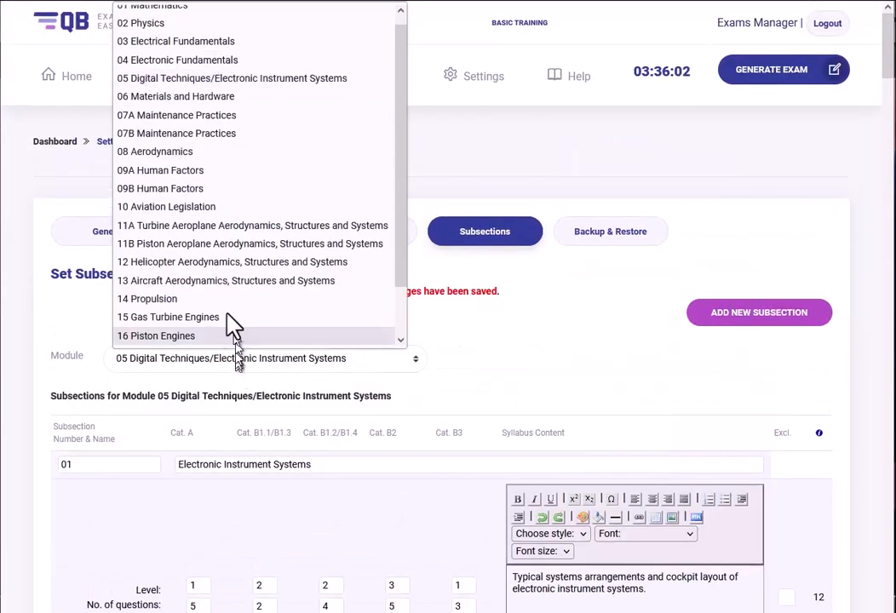
click(153, 156)
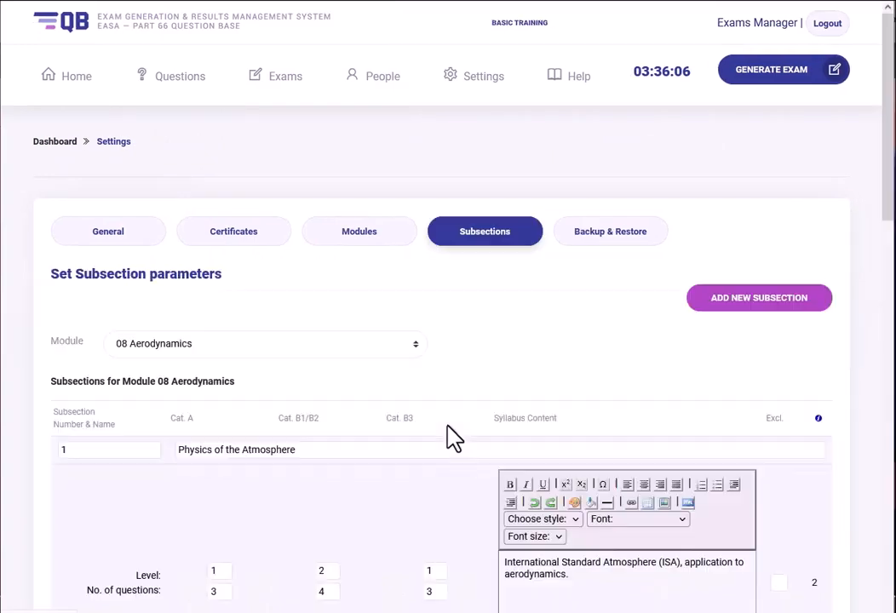
scroll(454, 438, down, 4)
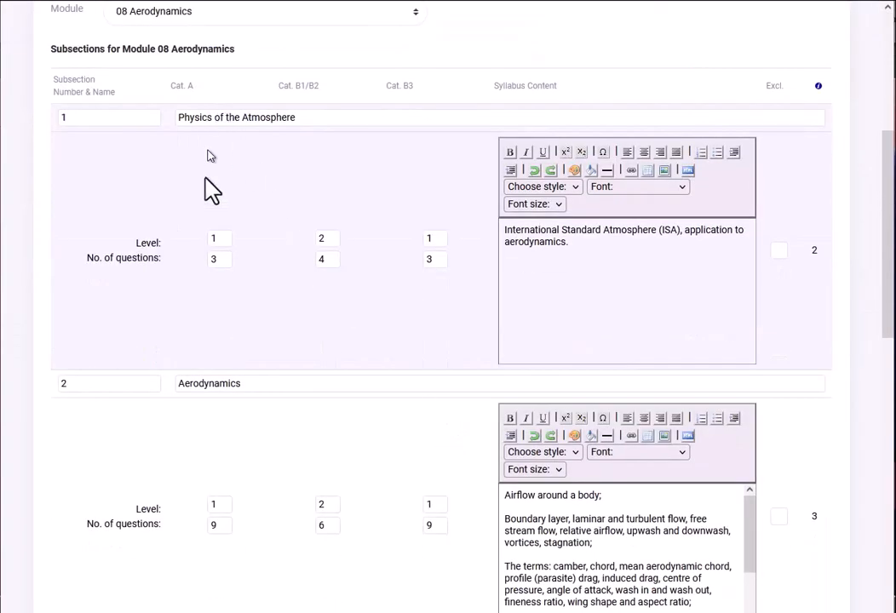
scroll(443, 308, down, 1)
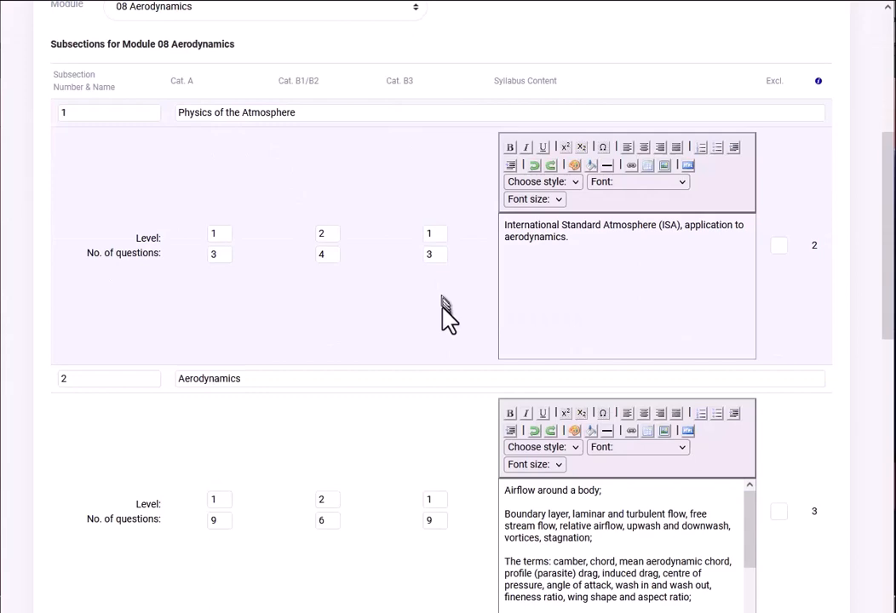
Fill in a new subsection numbered 5 for module 08 Aerodynamics with levels 1, 2 and 1 for Cat. A, B1/B2 and B3
scroll(443, 308, up, 3)
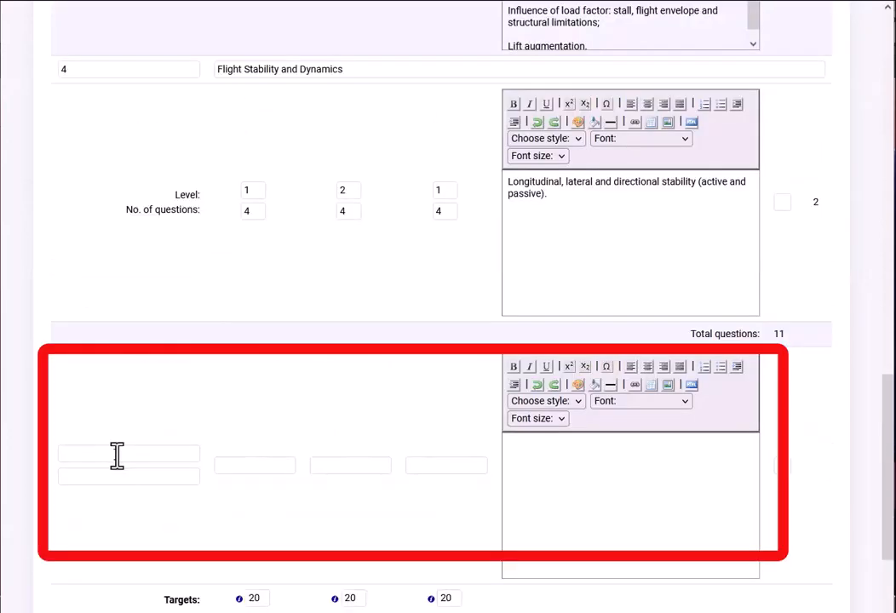
click(116, 455)
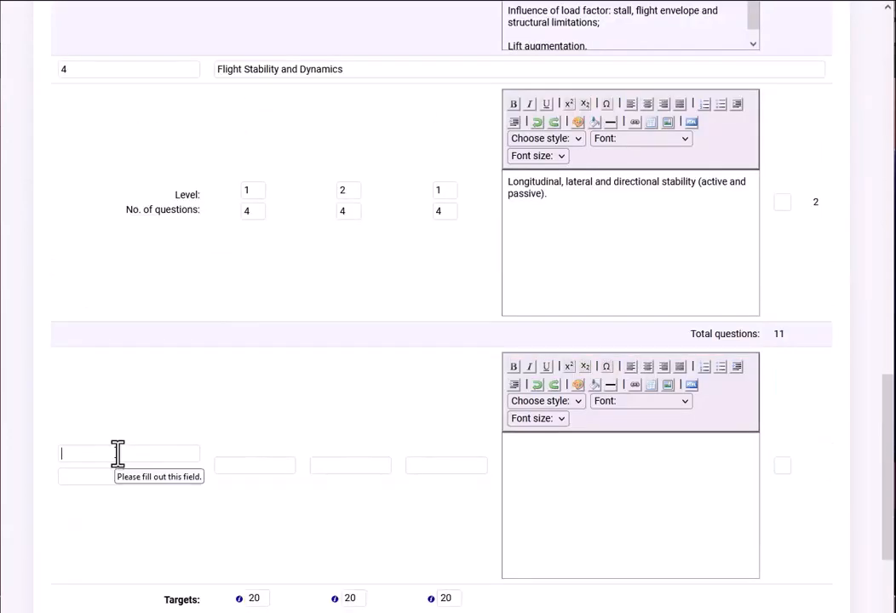
text(5)
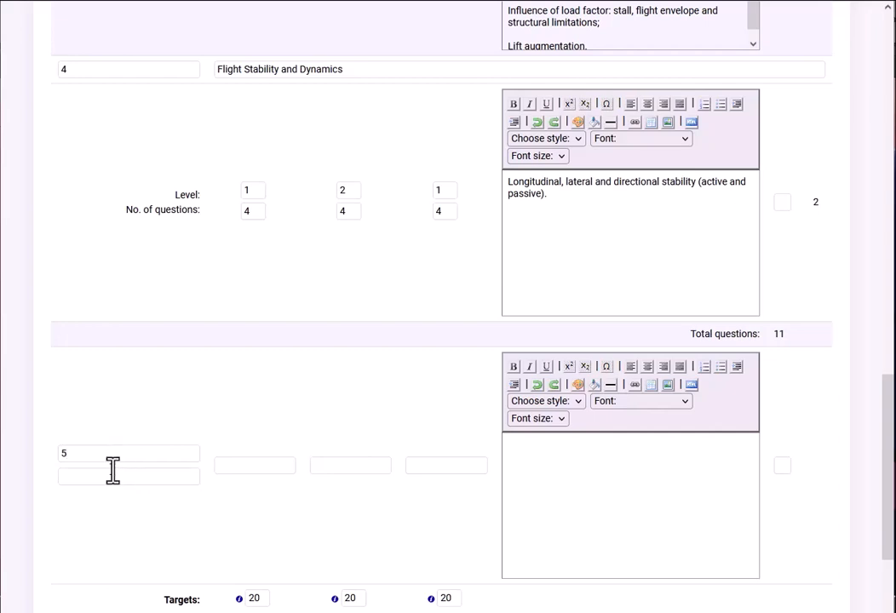
click(115, 478)
text(1)
key(Tab)
text(2)
click(441, 465)
text(1)
scroll(443, 507, down, 2)
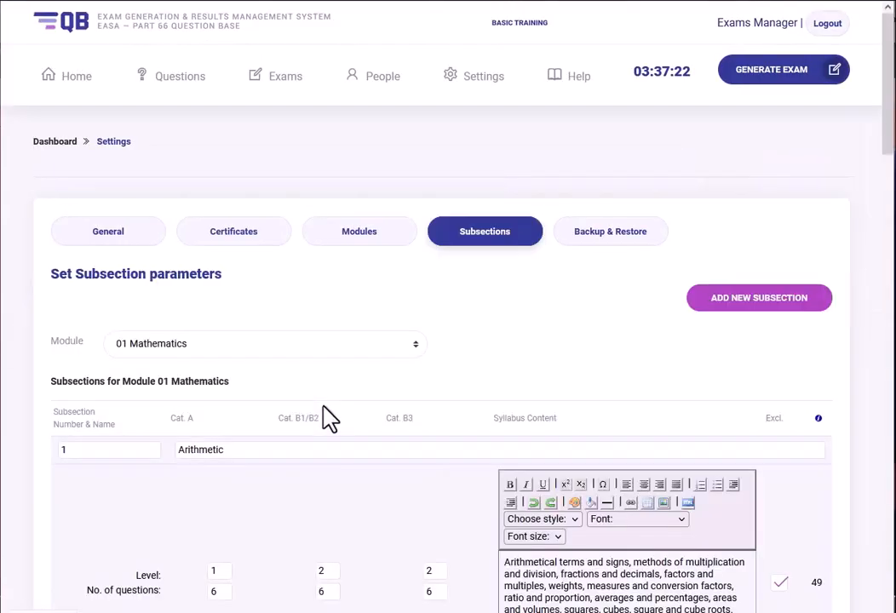
Review the module 01 Mathematics subsections, including their exclusion ticks, and switch the subsection list to module 08 Aerodynamics
scroll(331, 418, down, 15)
scroll(330, 418, down, 2)
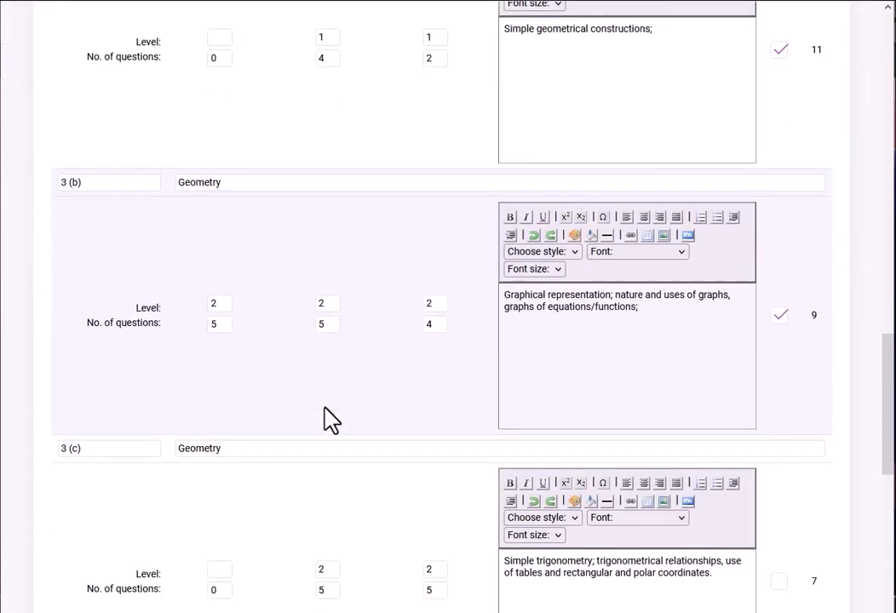
scroll(235, 356, down, 4)
scroll(238, 360, up, 20)
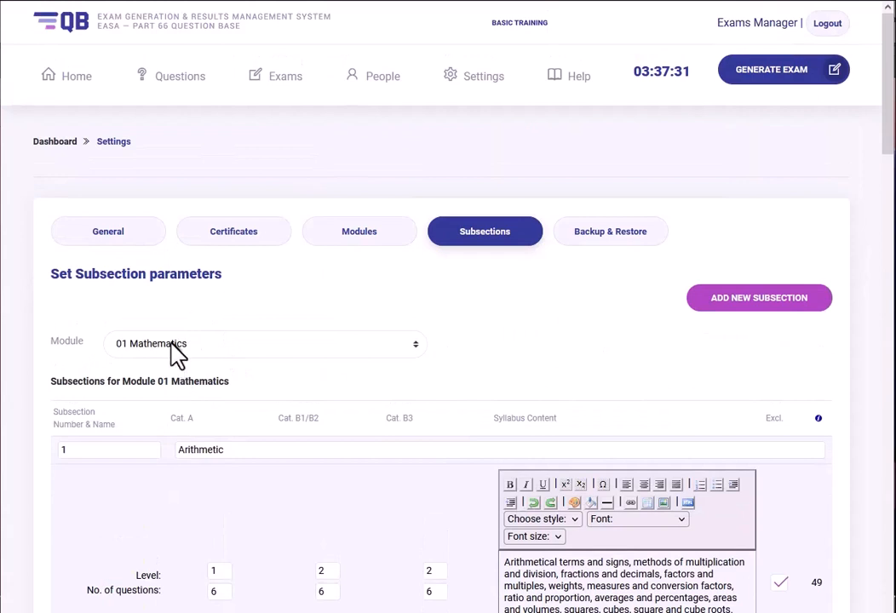
click(175, 346)
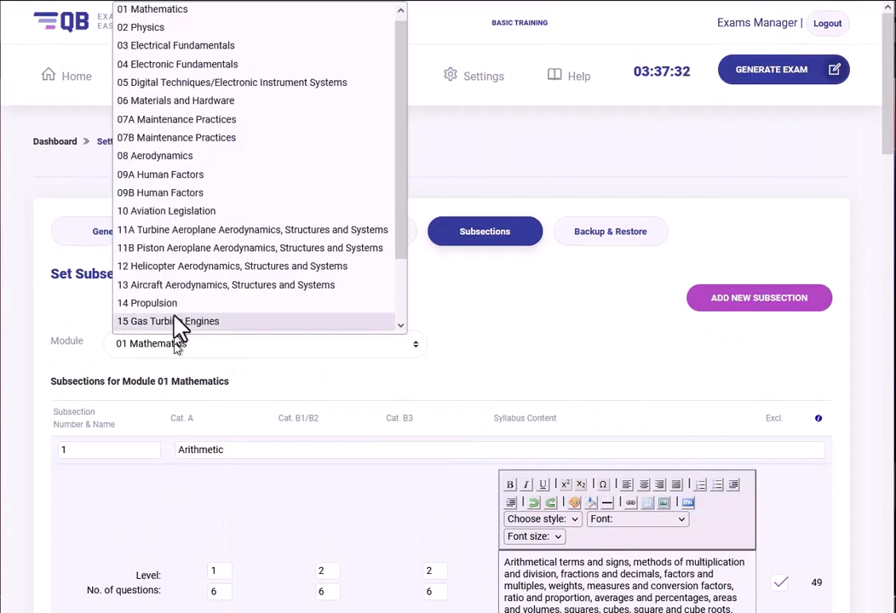
click(147, 156)
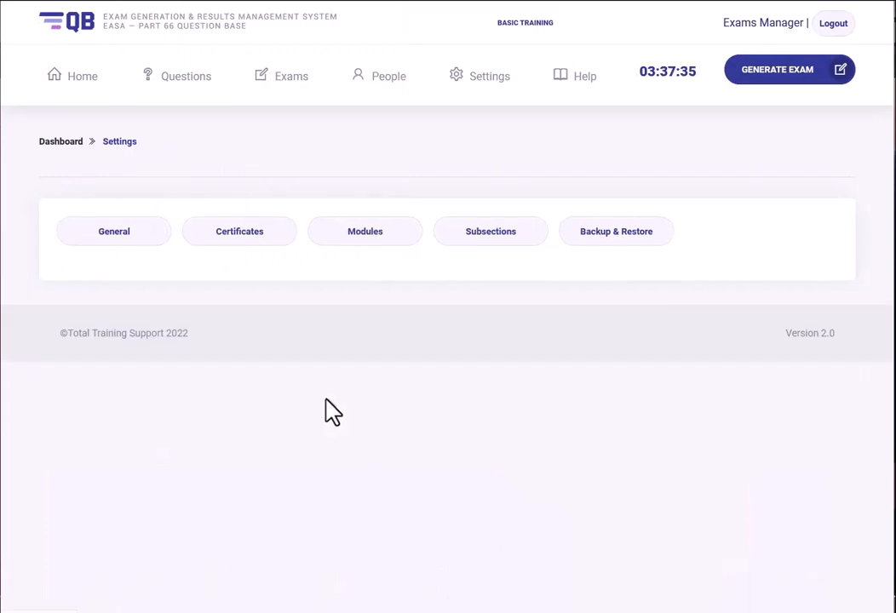
Set the number of questions for subsection 5 High speed flight to 2 for Cat. A, 3 for B1/B2 and 2 for B3
scroll(332, 411, down, 15)
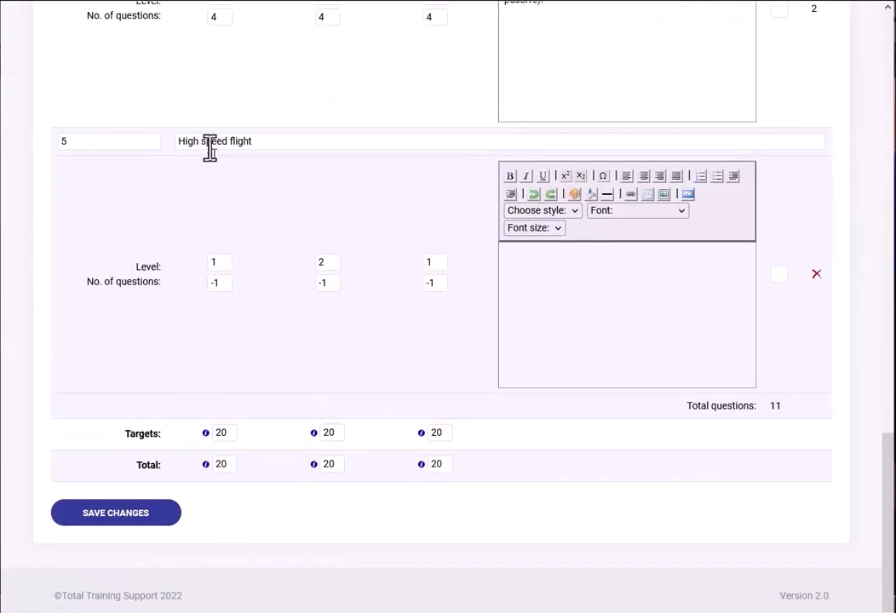
double_click(213, 283)
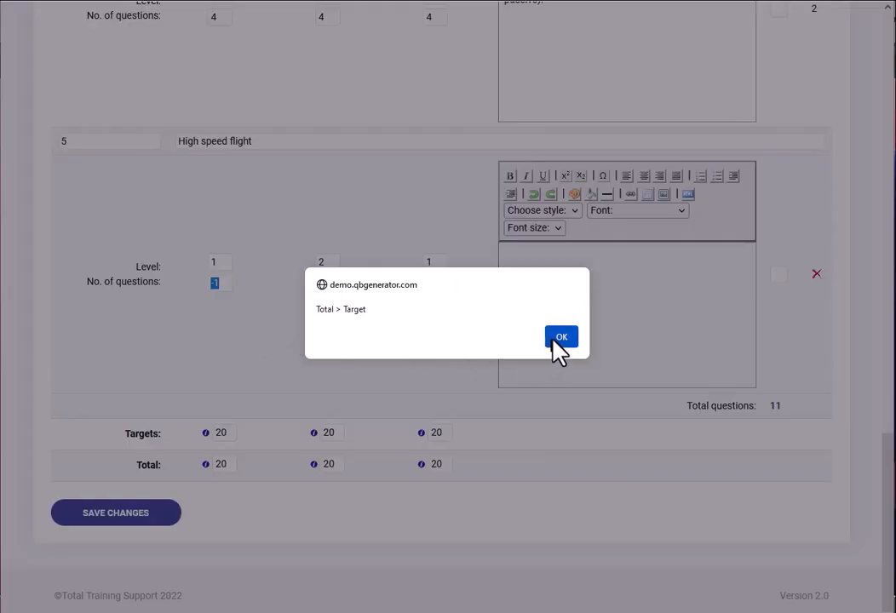
click(555, 342)
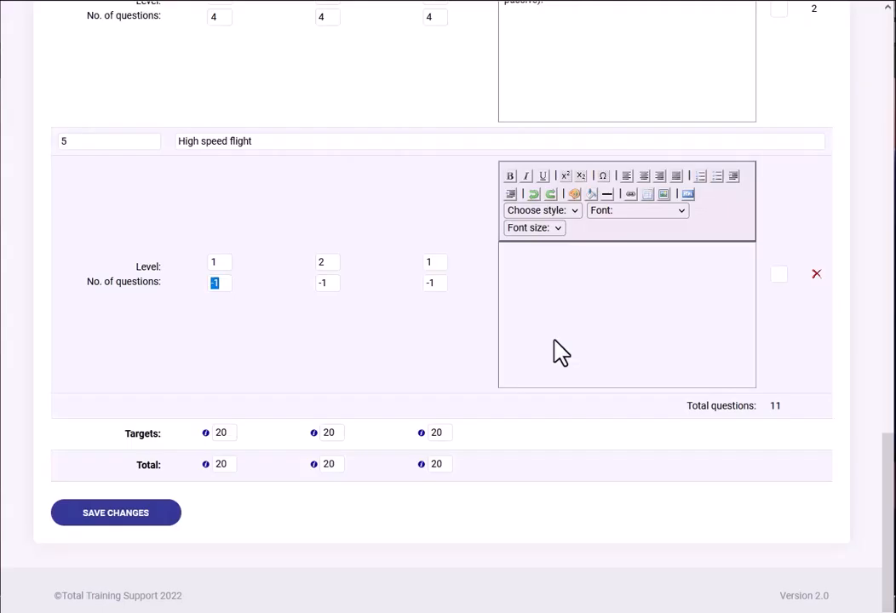
text(2)
double_click(322, 283)
text(3)
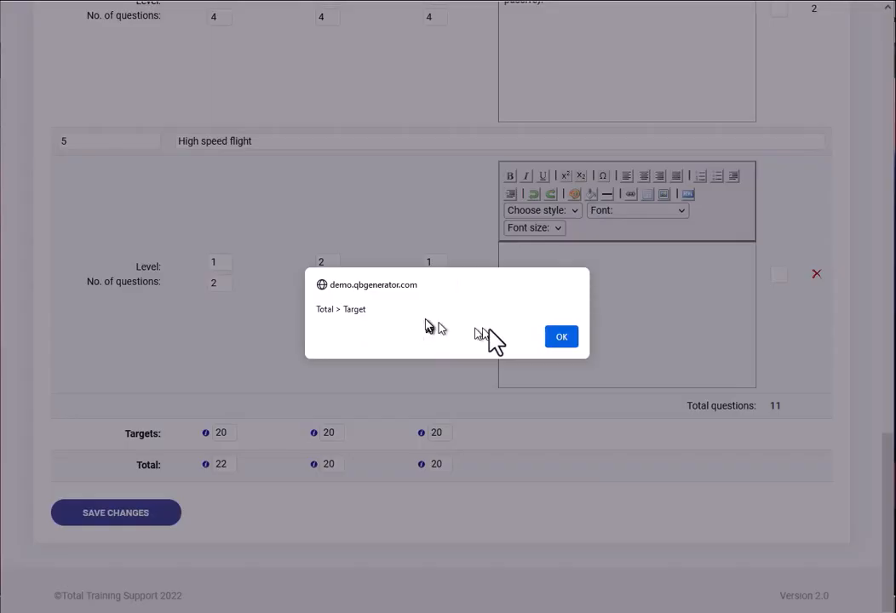
click(556, 341)
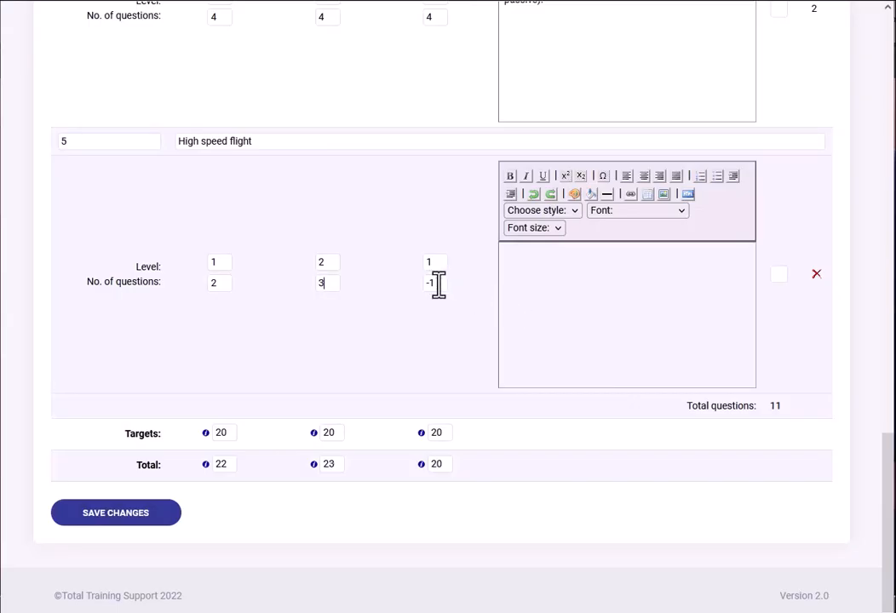
text(2)
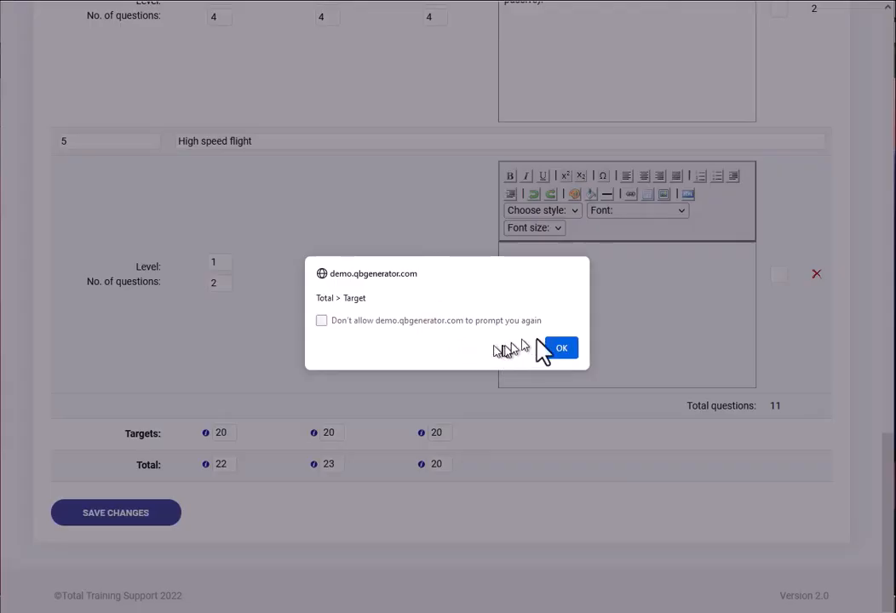
click(555, 345)
double_click(221, 464)
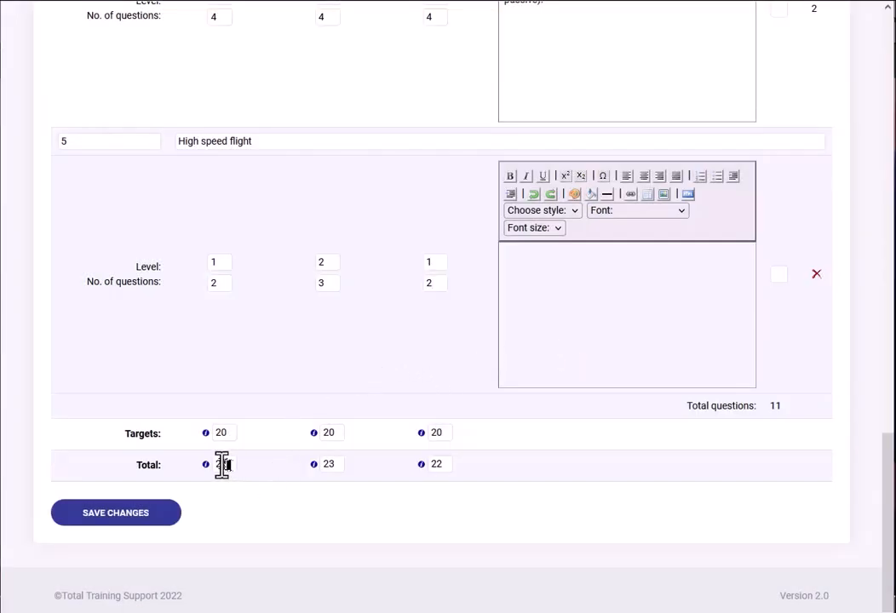
click(232, 432)
Enter "Copy from the EASA Part 66 syllabus." as the first line of the High speed flight subsection's syllabus content
click(525, 260)
text(Cop)
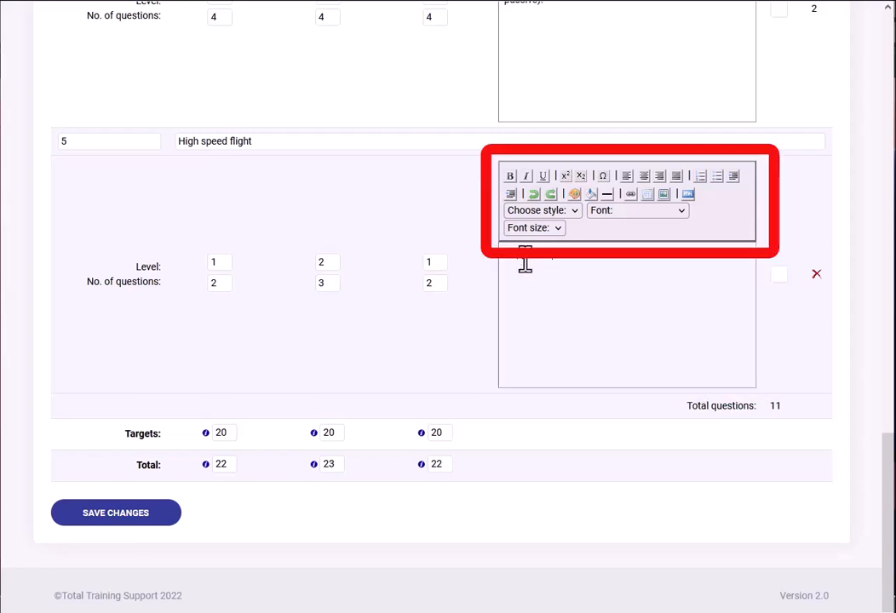
text(pasllabus.)
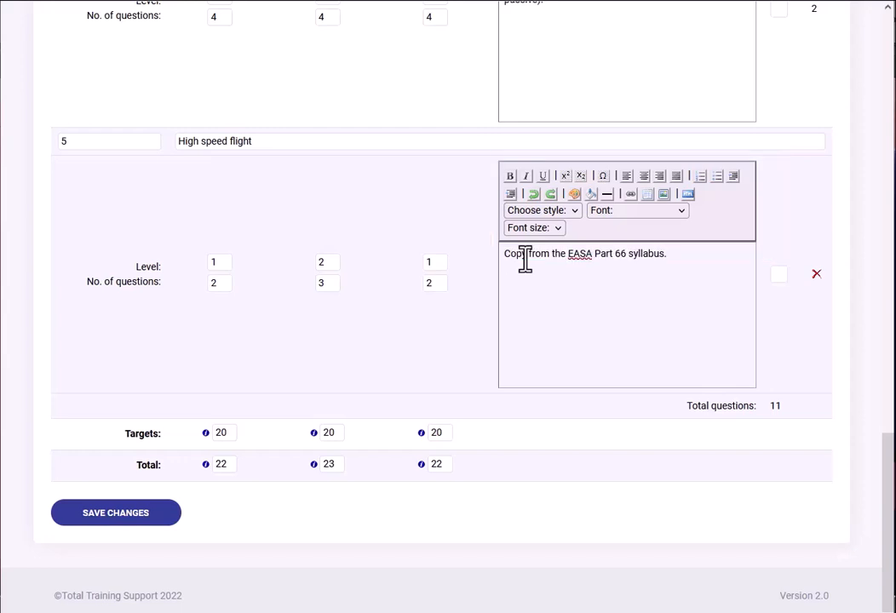
Add the syllabus lines "Copy only from a PDF file or from a text file." and "Do not copy/paste from MSWord file." and save the changes
text(Copy only from a PDF file or from a )
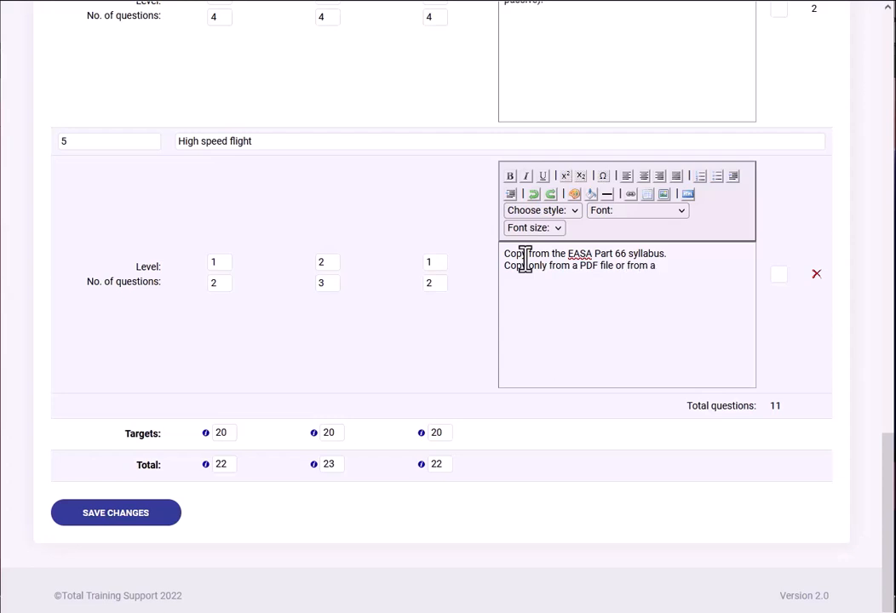
text(text file.)
key(Return)
text(Do not cop)
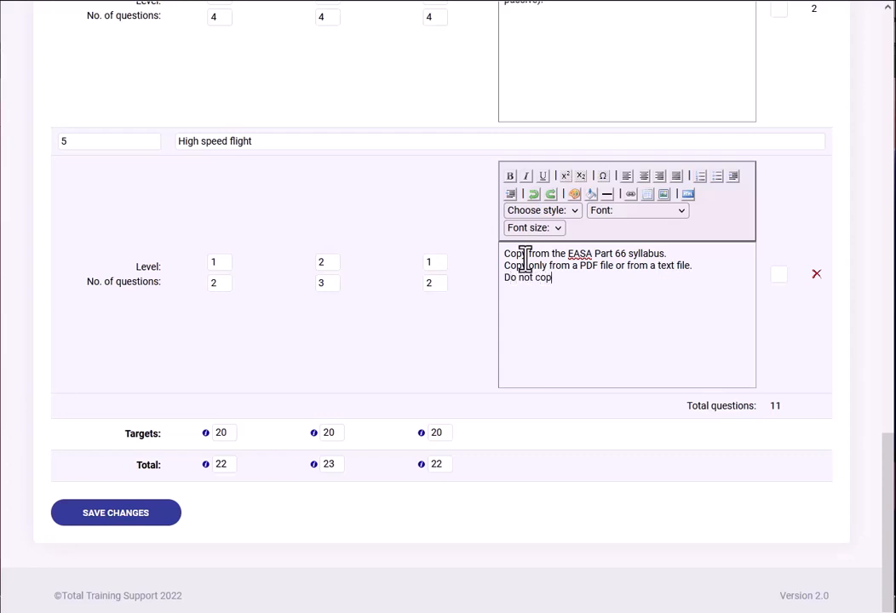
text(y/paste from MSWord file.)
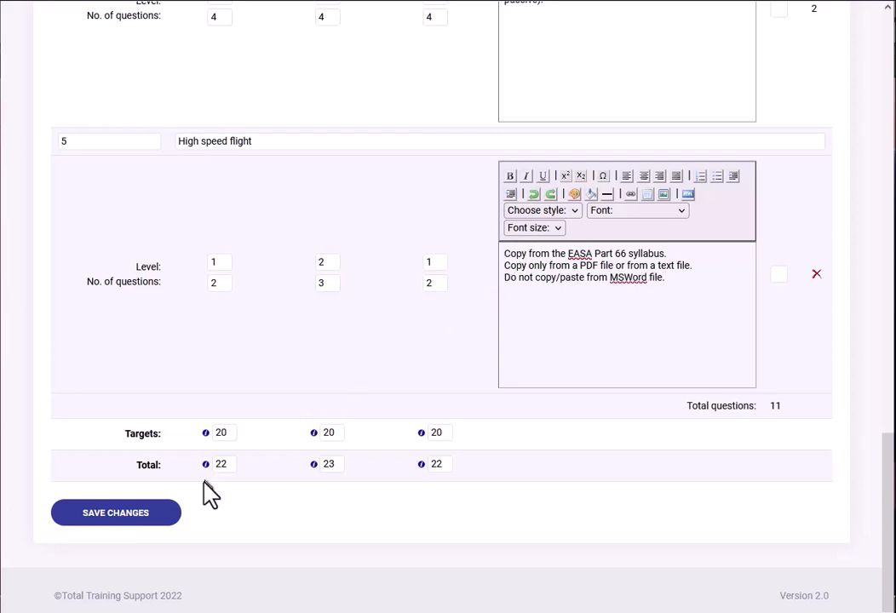
click(136, 521)
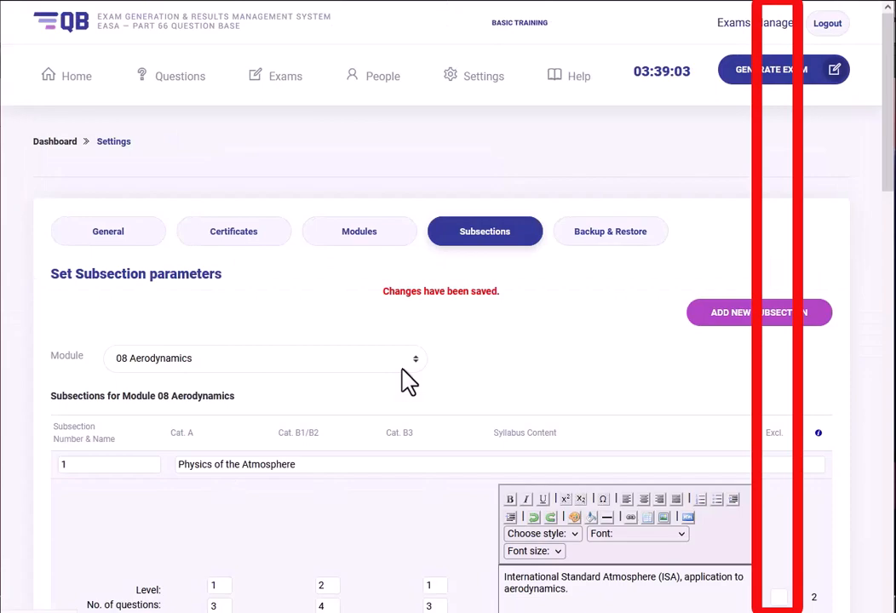
Mark subsection 5 High speed flight of module 08 Aerodynamics as excluded and save the changes
scroll(409, 383, down, 5)
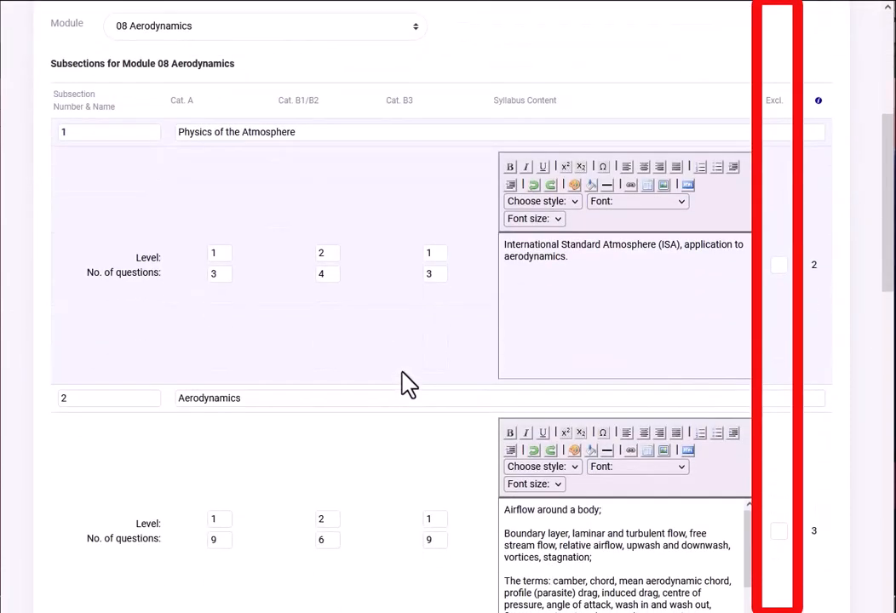
scroll(770, 293, down, 12)
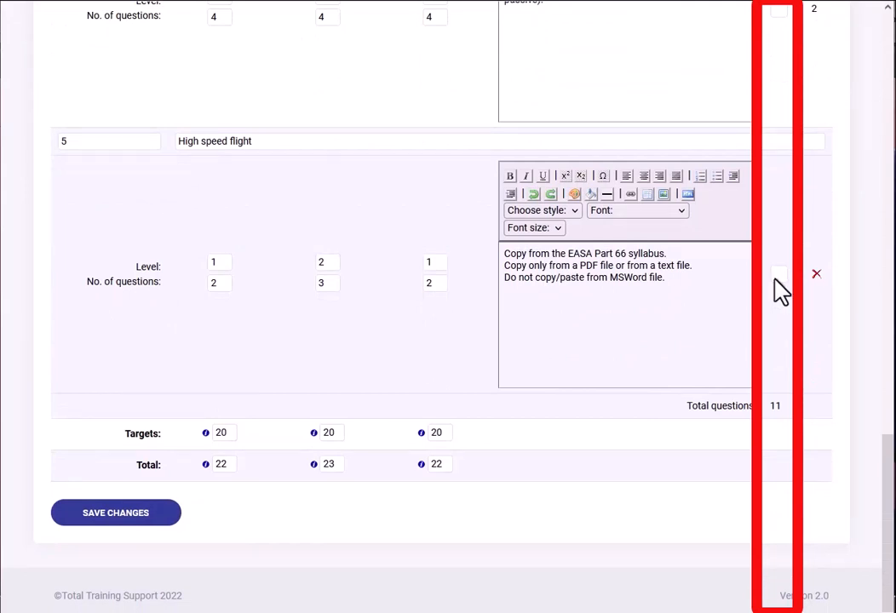
click(777, 275)
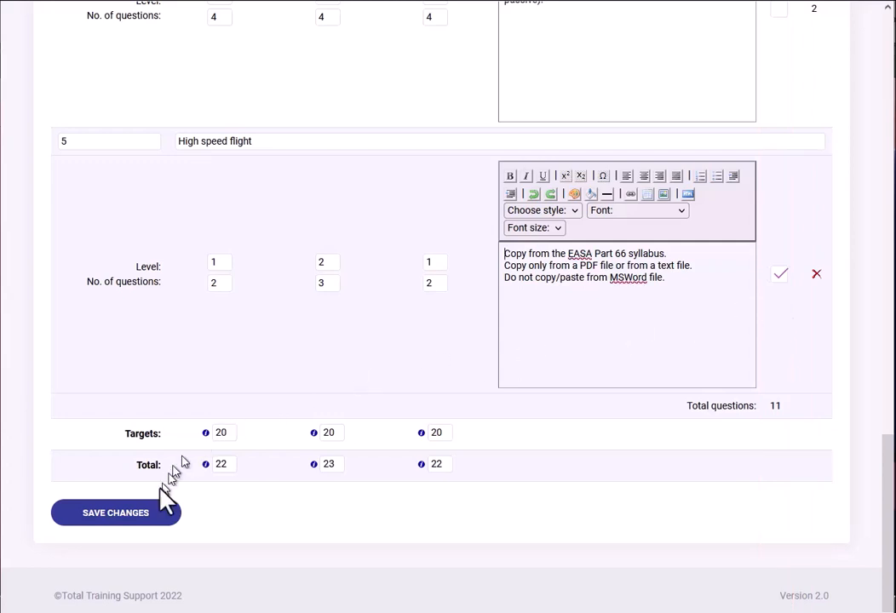
click(146, 521)
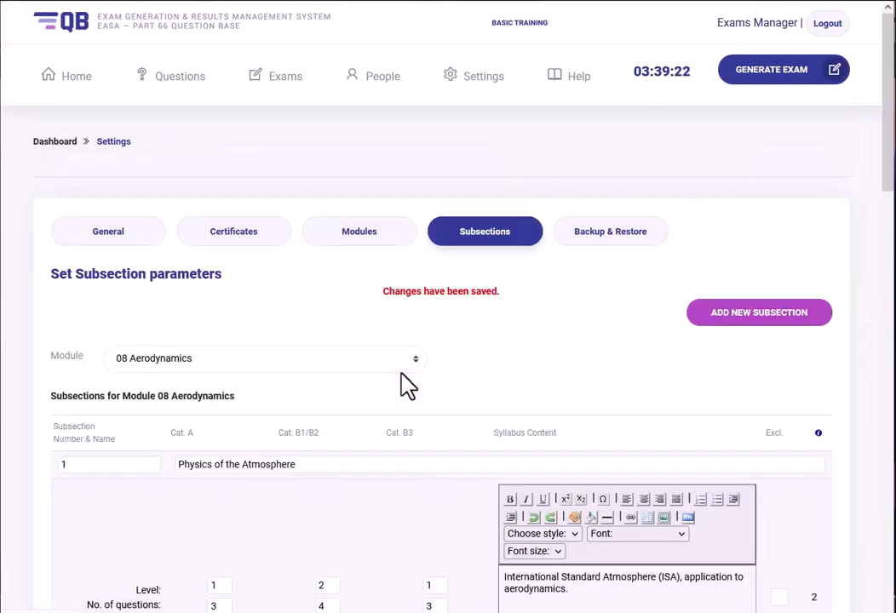
Delete subsection 5 High speed flight from module 08 Aerodynamics and check the end of the remaining subsection list
scroll(407, 386, down, 10)
scroll(407, 386, down, 5)
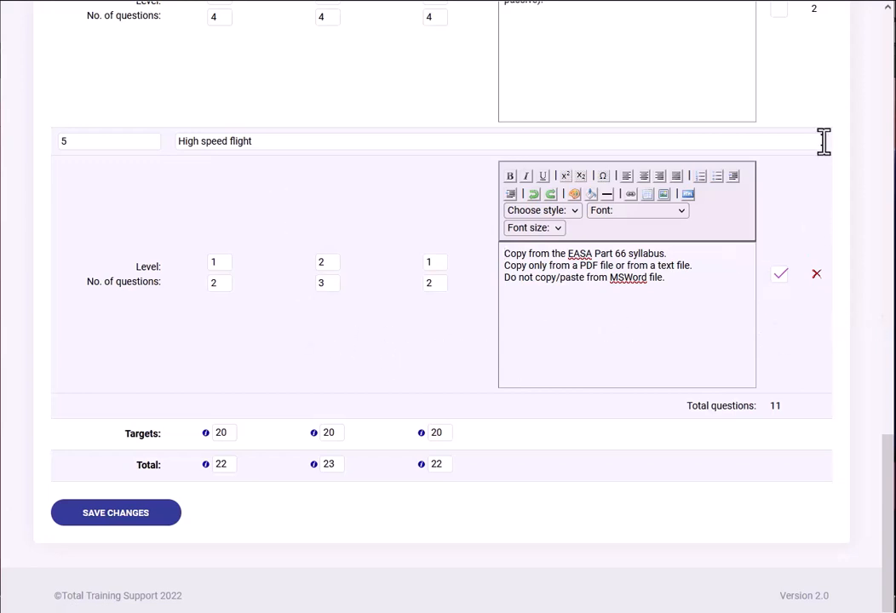
scroll(839, 230, up, 2)
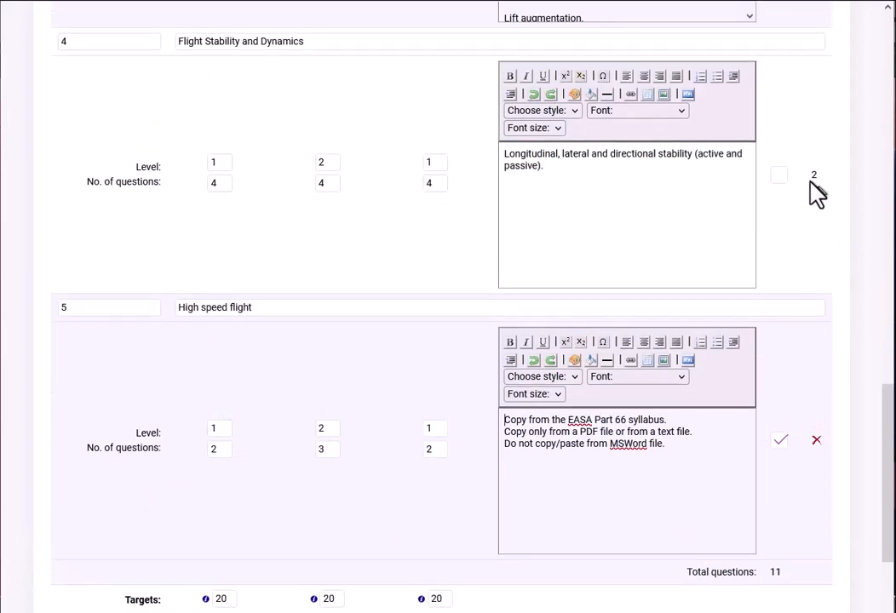
click(816, 441)
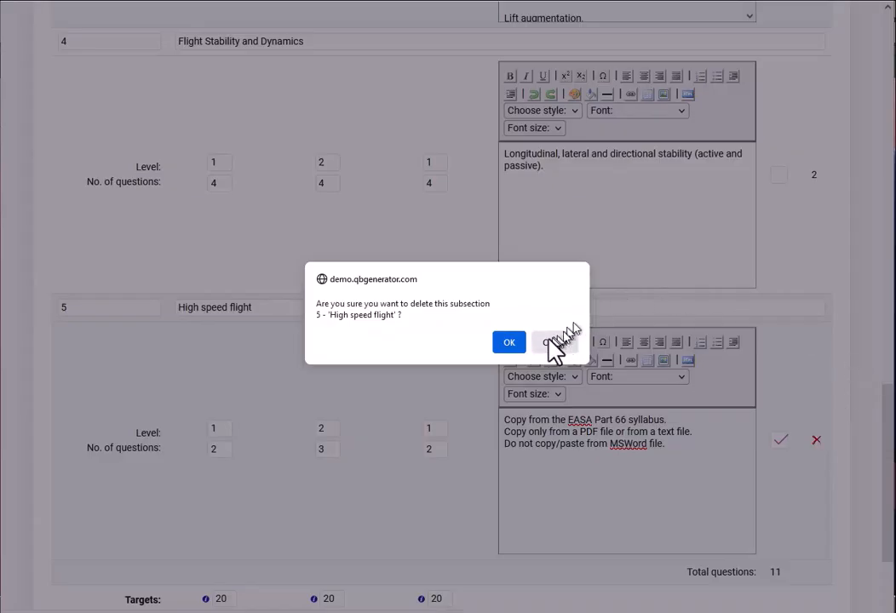
click(518, 341)
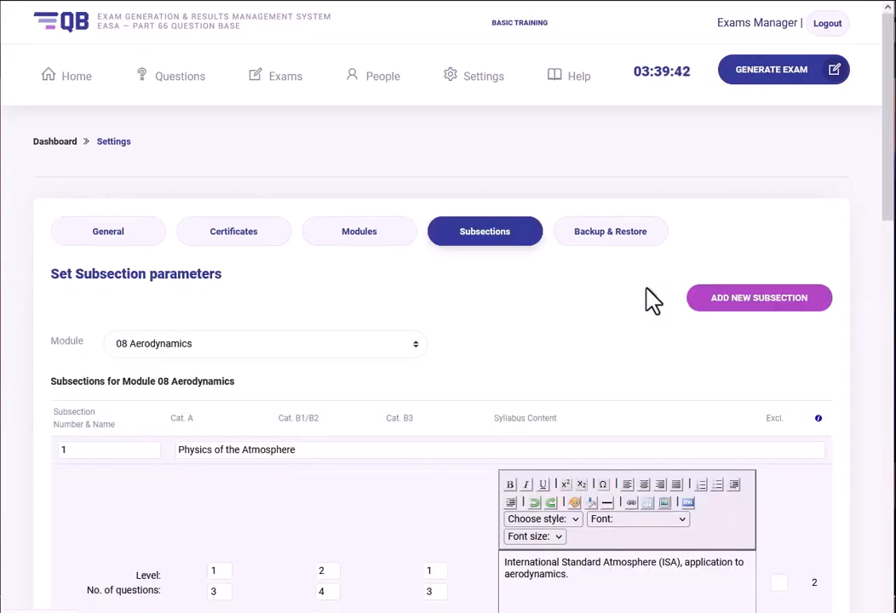
scroll(654, 300, down, 7)
scroll(653, 300, down, 6)
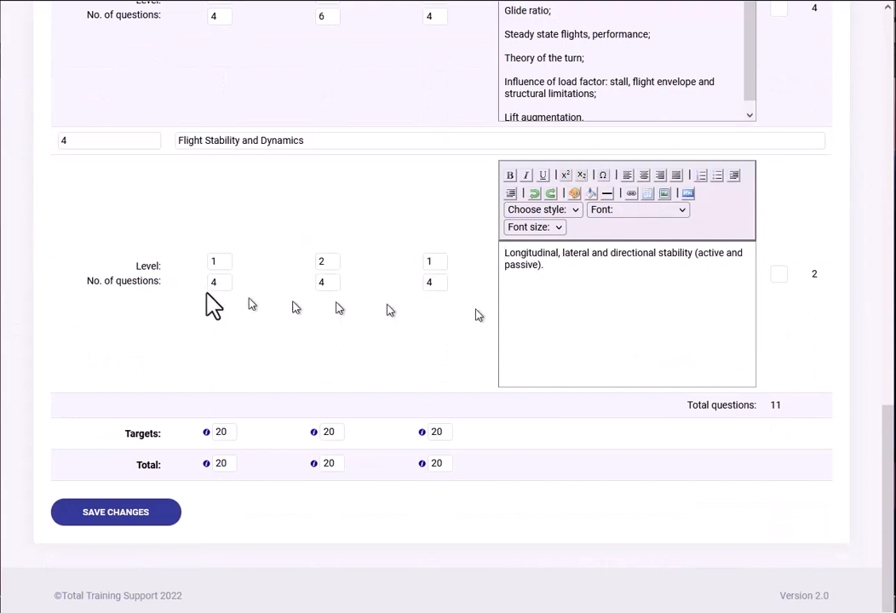